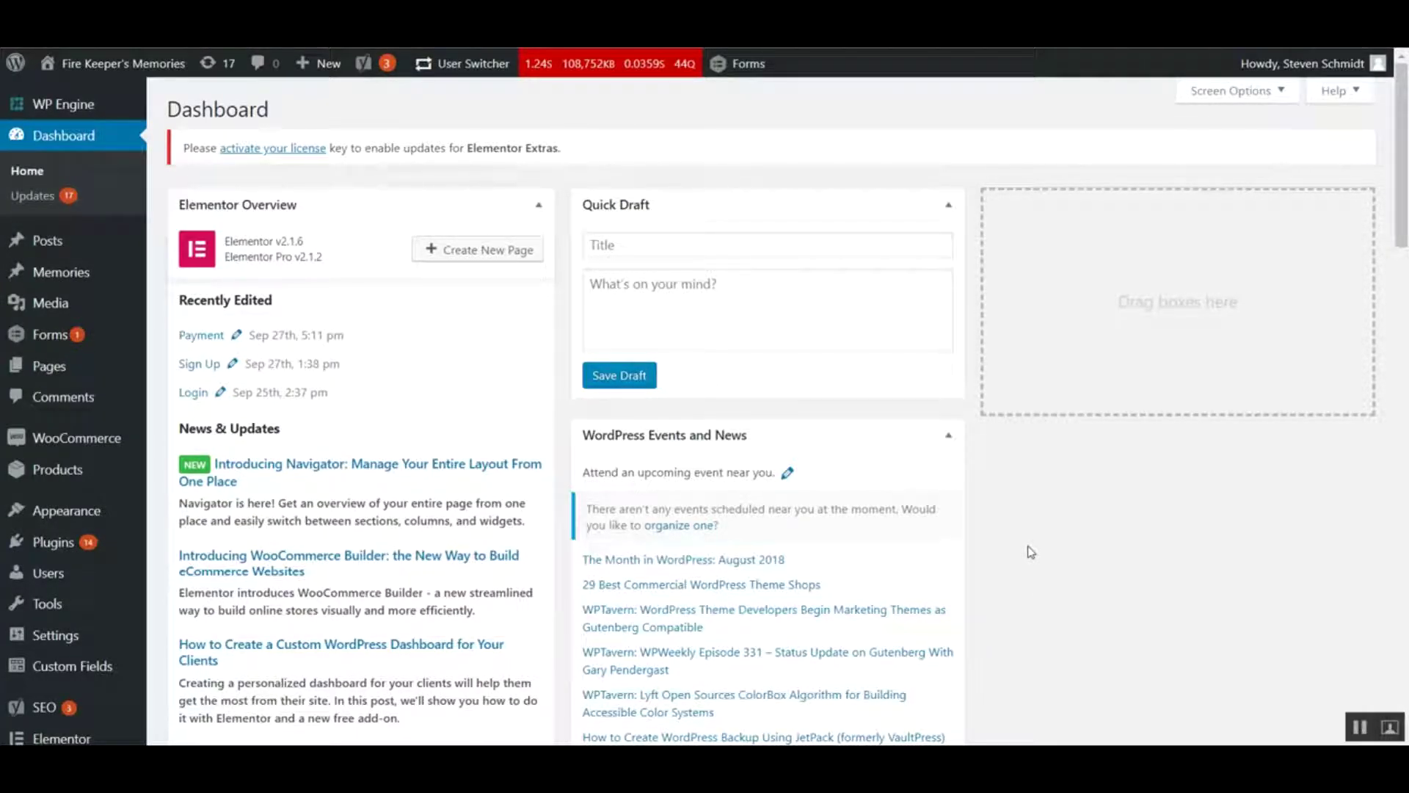
Go to the Pages list and open the About page in the editor
{"action": "scroll", "coordinate": [1031, 552], "scroll_direction": "down", "scroll_amount": 3}
{"action": "mouse_move", "coordinate": [44, 552]}
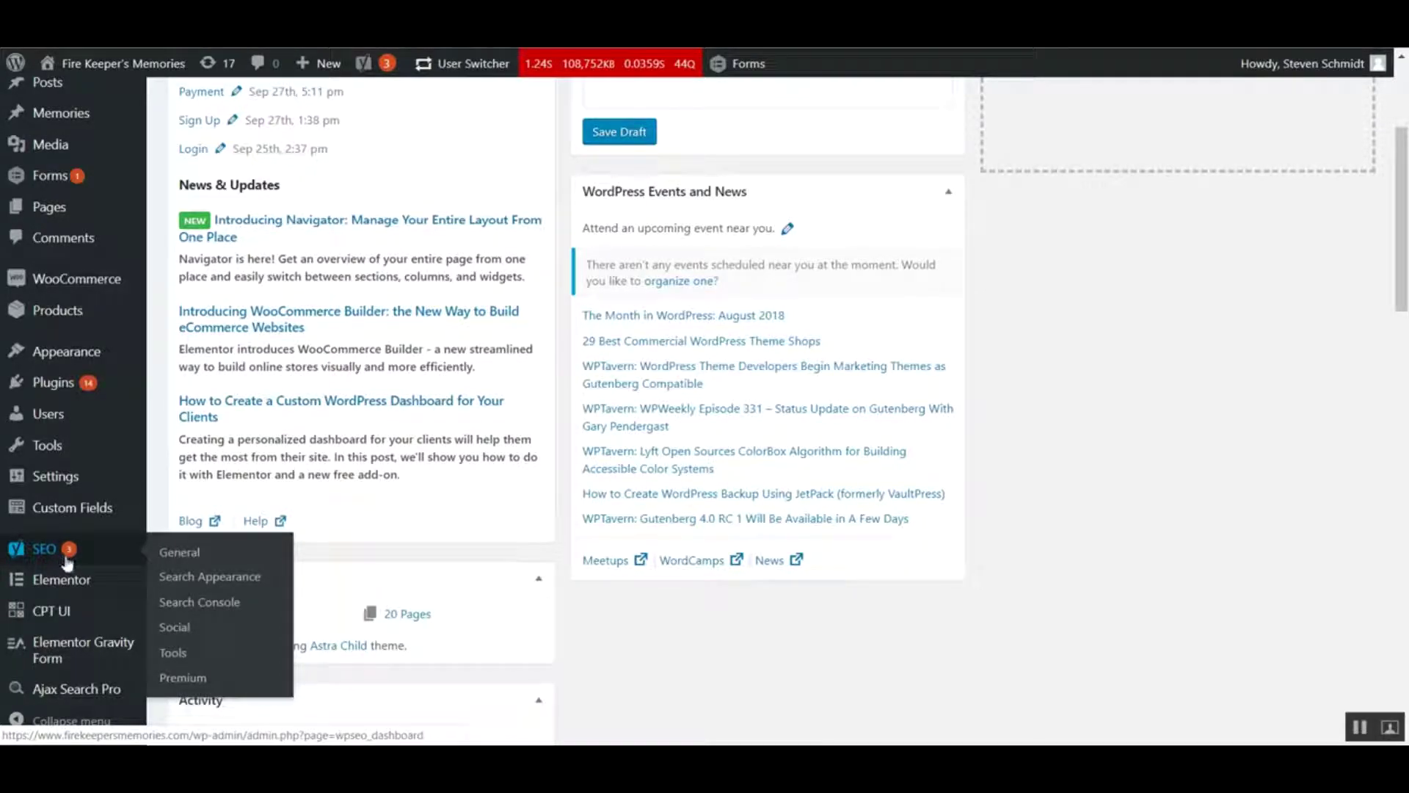
{"action": "scroll", "coordinate": [101, 434], "scroll_direction": "up", "scroll_amount": 3}
{"action": "left_click", "coordinate": [64, 373]}
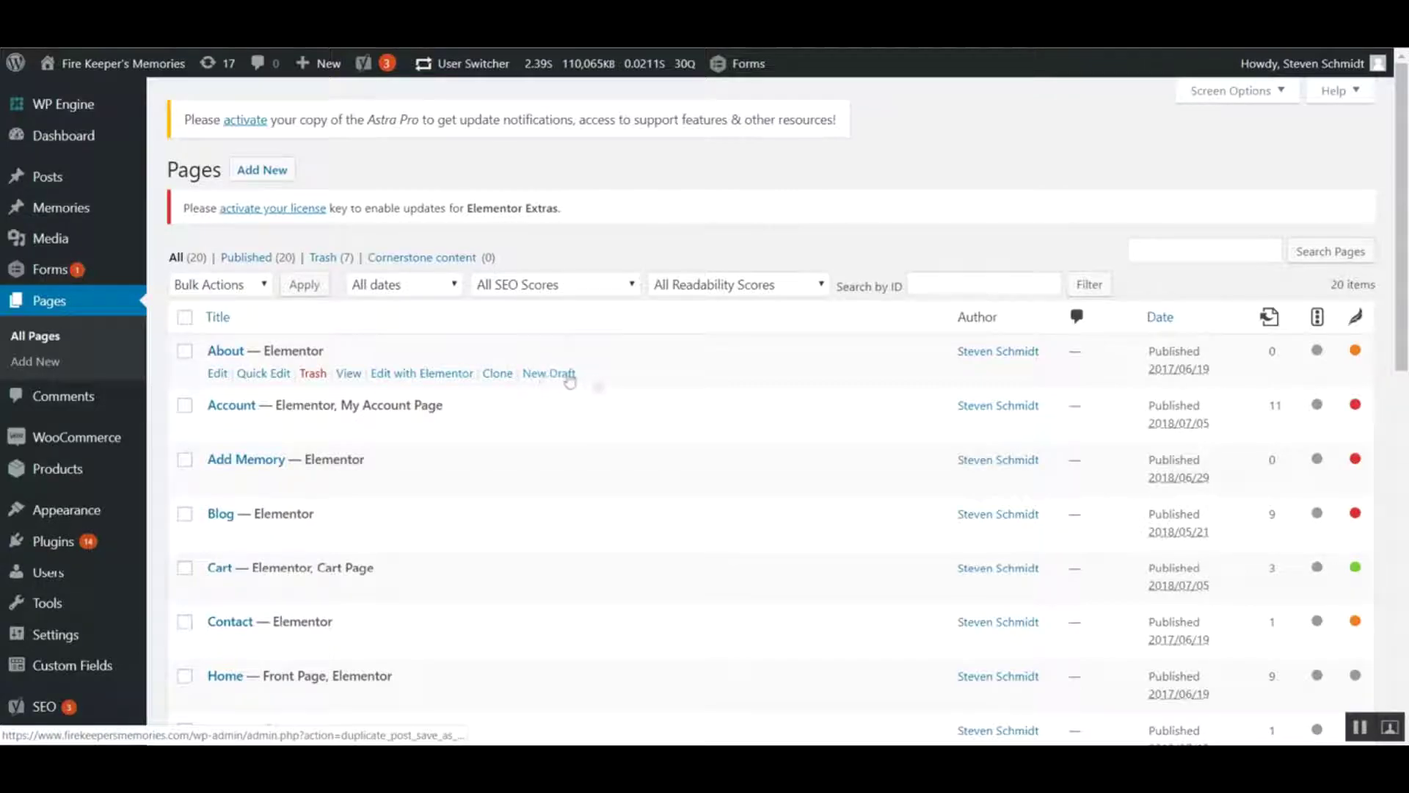
{"action": "left_click", "coordinate": [218, 375]}
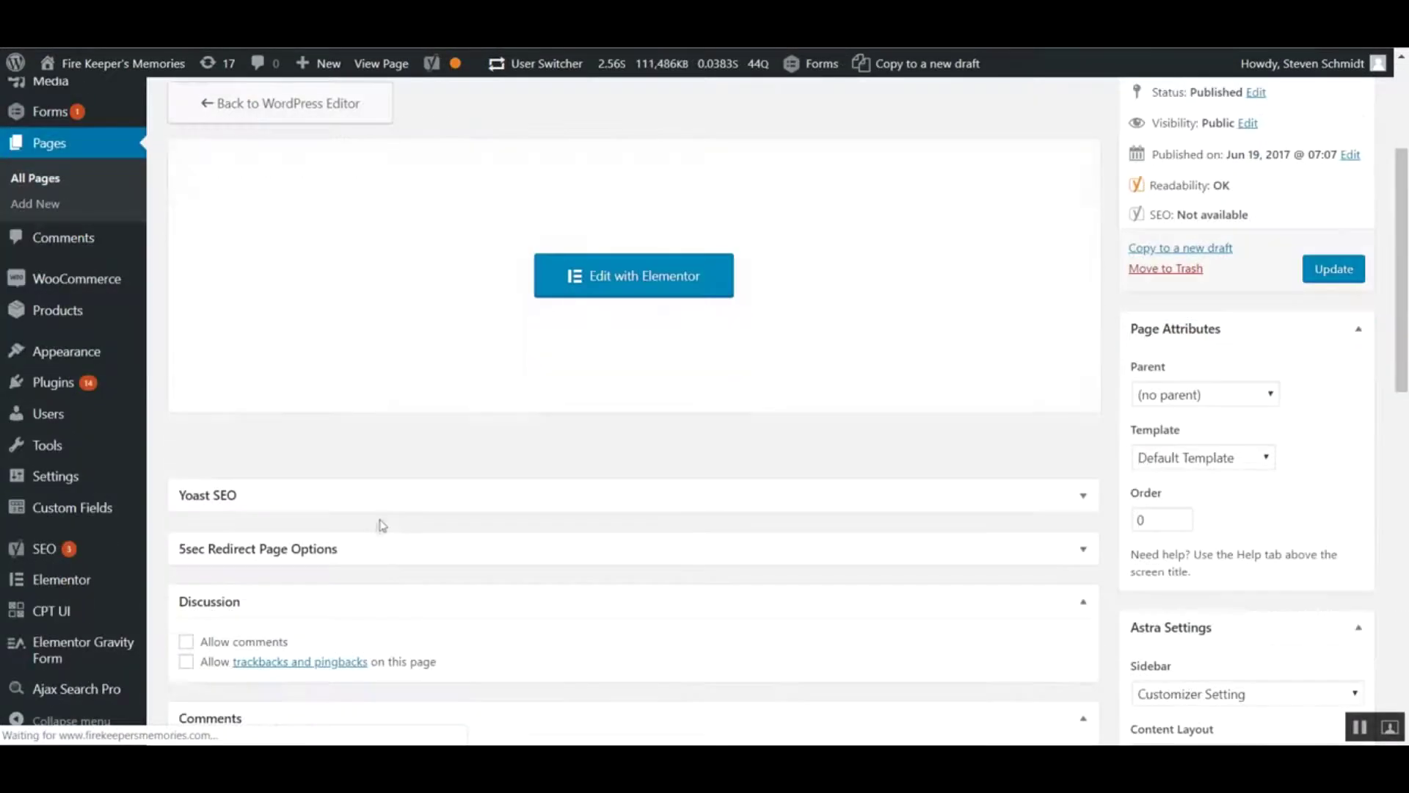
Expand the About page's Yoast SEO panel to show the snippet preview
{"action": "scroll", "coordinate": [377, 525], "scroll_direction": "down", "scroll_amount": 3}
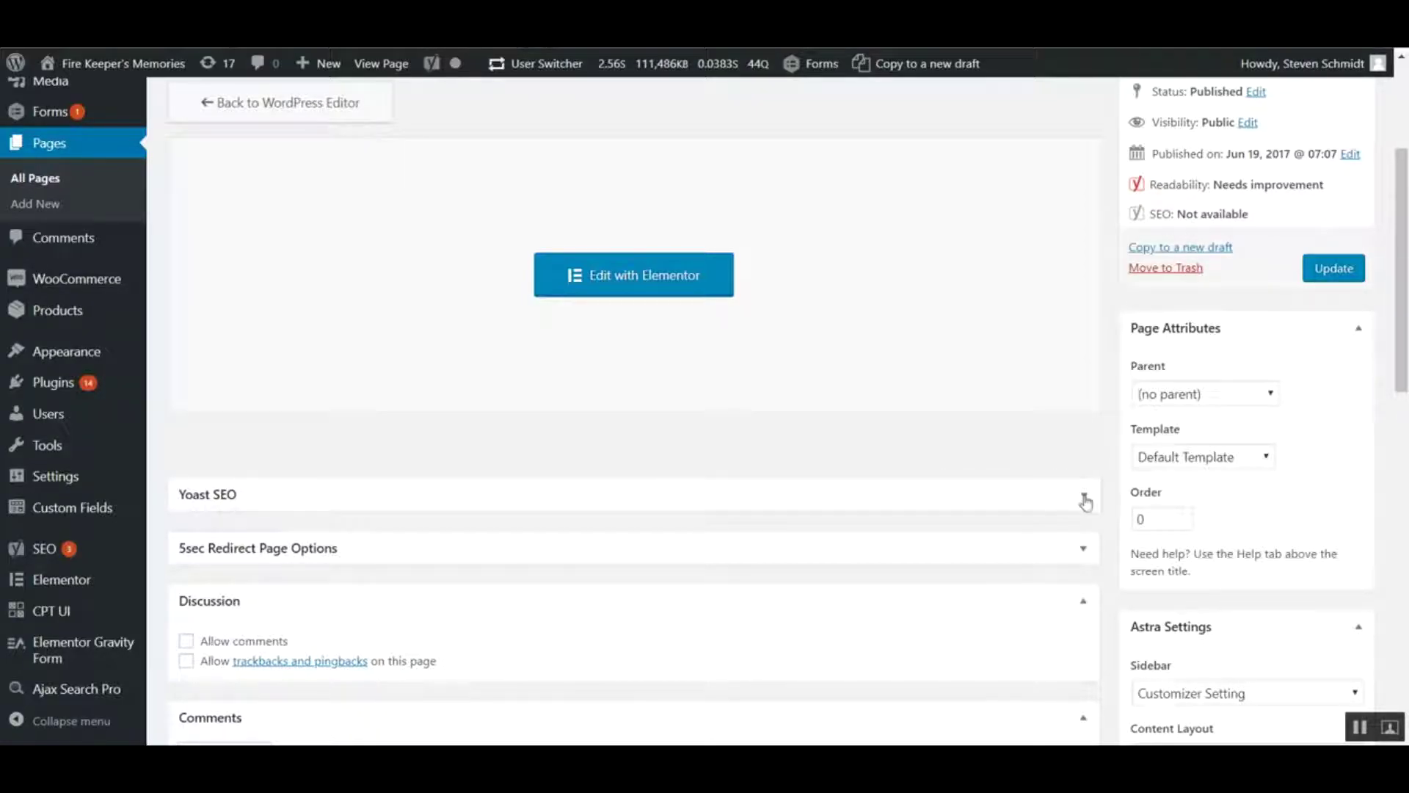
{"action": "left_click", "coordinate": [259, 492]}
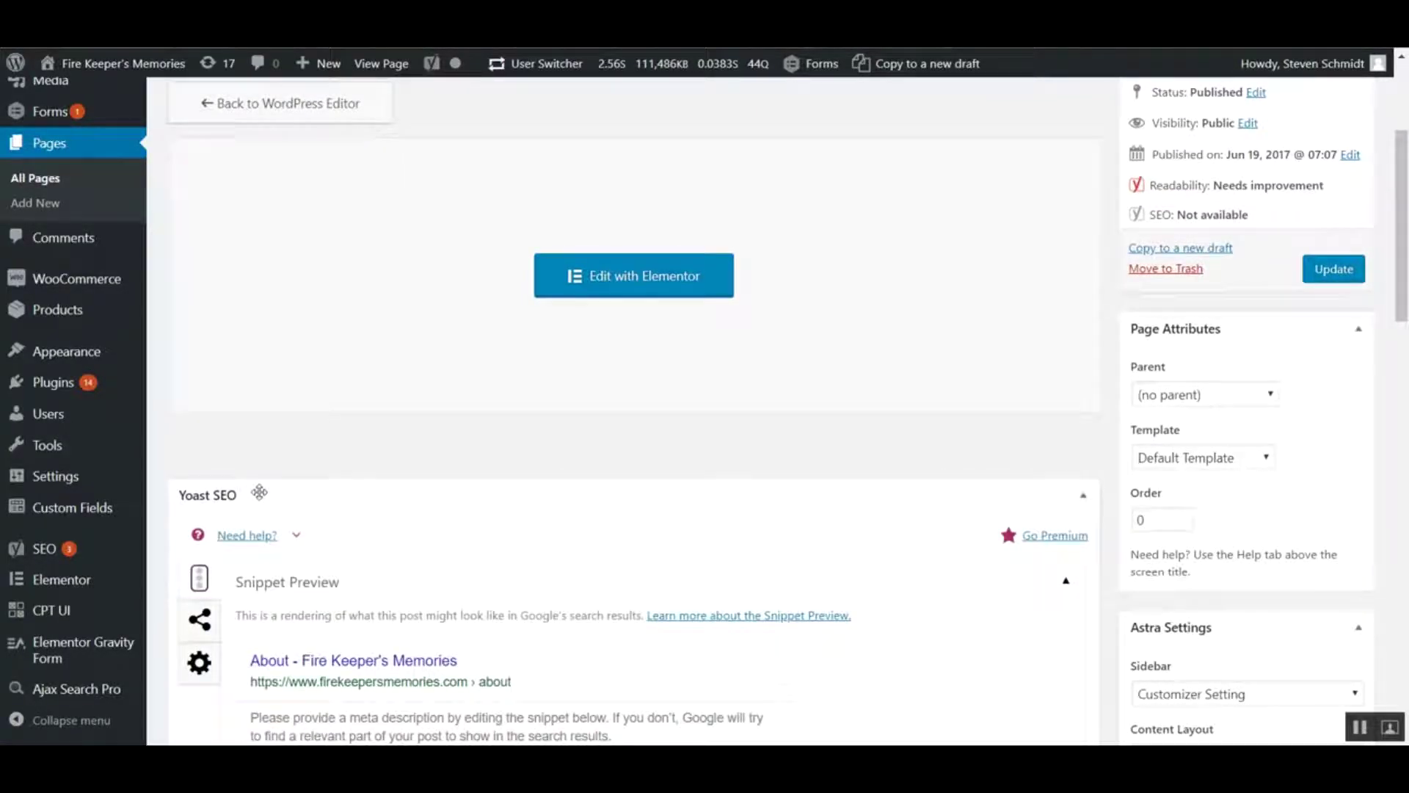
Open the snippet editor showing the SEO title, 'about' slug and meta description fields
{"action": "scroll", "coordinate": [338, 499], "scroll_direction": "down", "scroll_amount": 4}
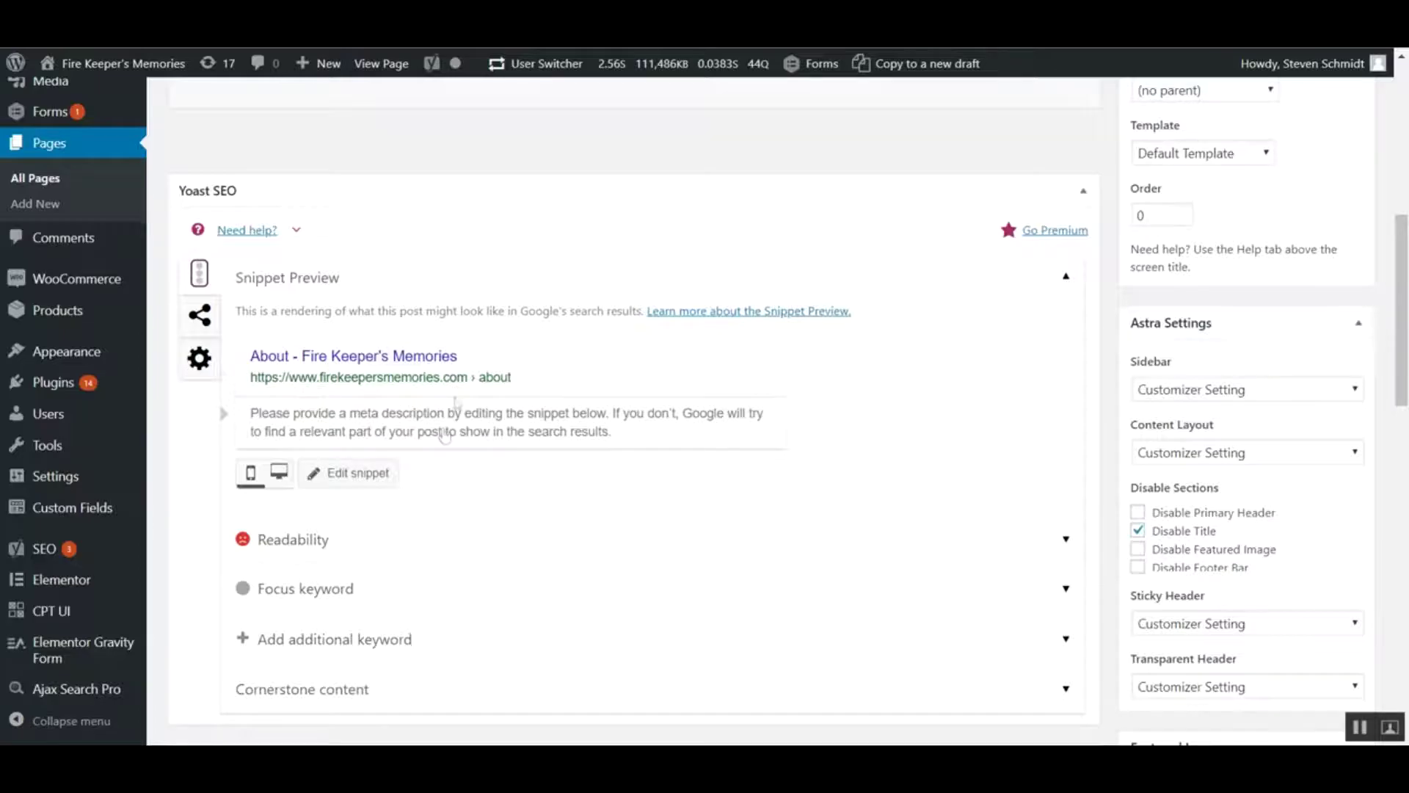
{"action": "left_click", "coordinate": [371, 365]}
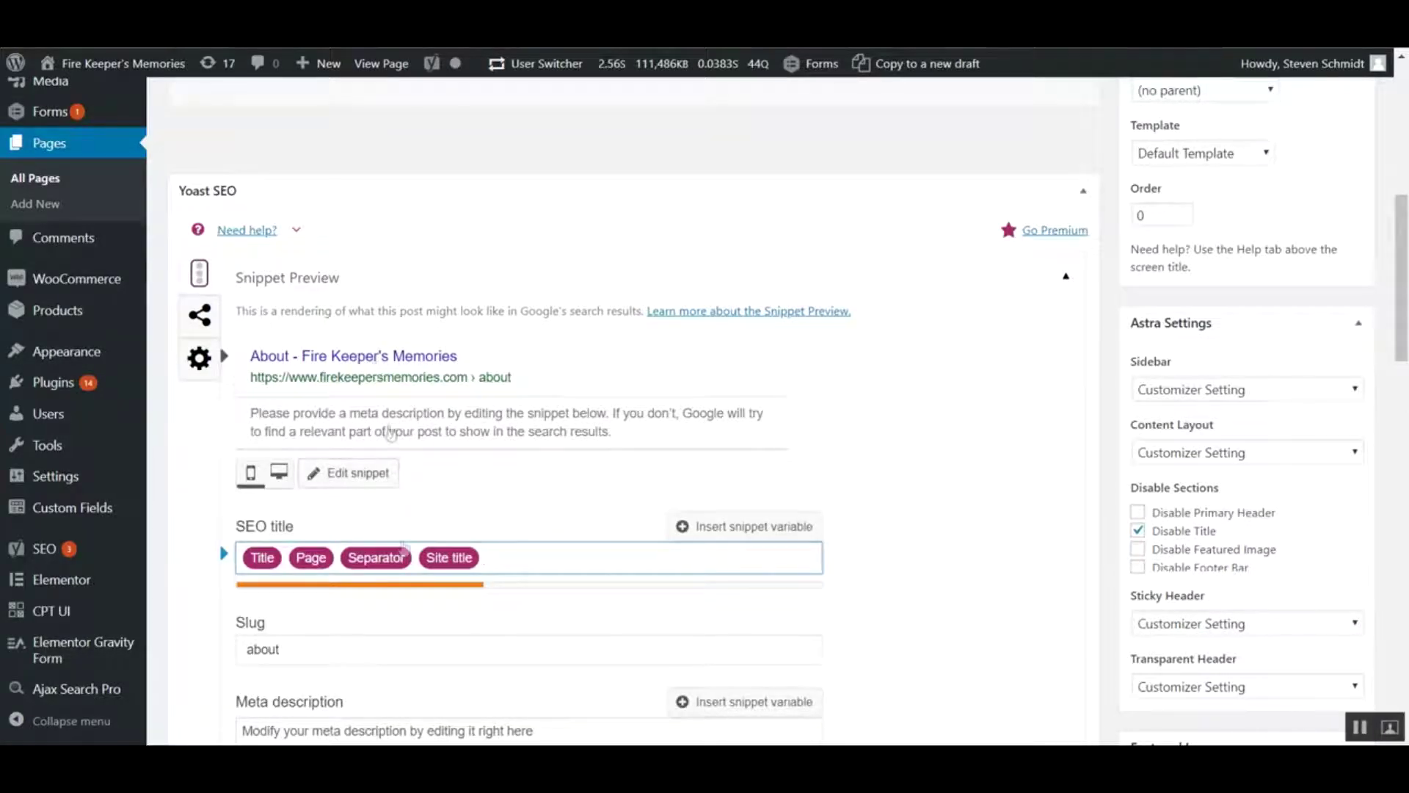
{"action": "scroll", "coordinate": [391, 433], "scroll_direction": "down", "scroll_amount": 2}
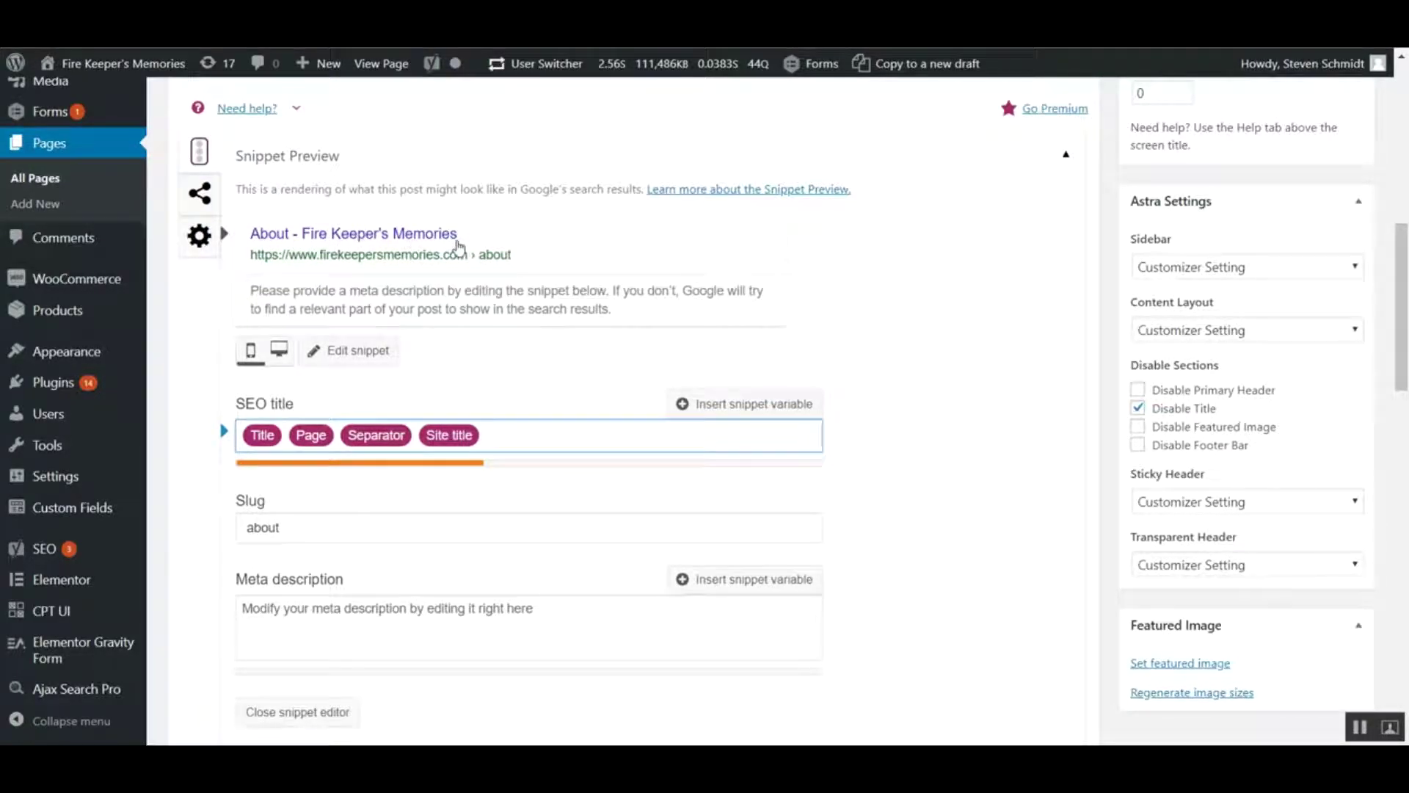
{"action": "key", "text": "ctrl+a"}
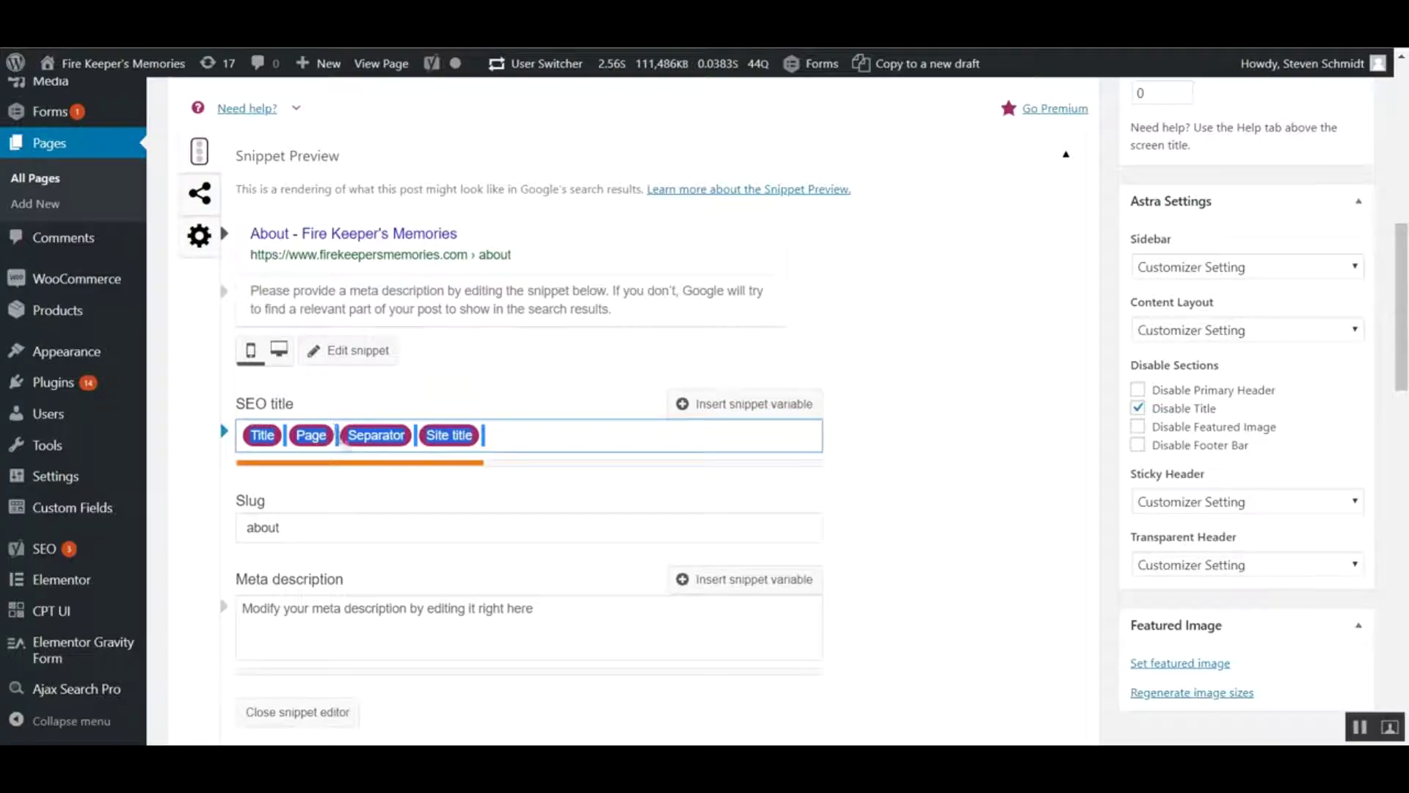
{"action": "left_click", "coordinate": [529, 438]}
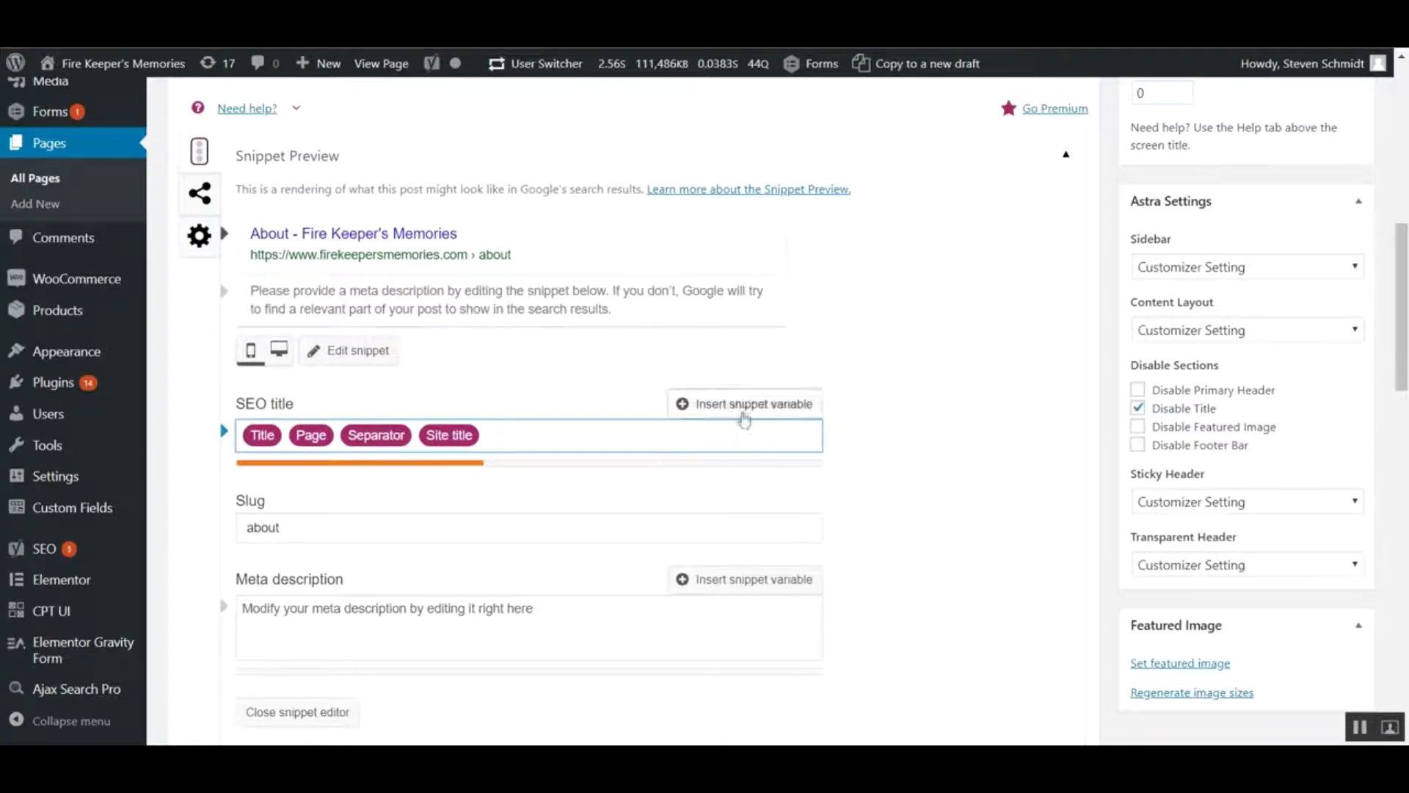
{"action": "type", "text": "%"}
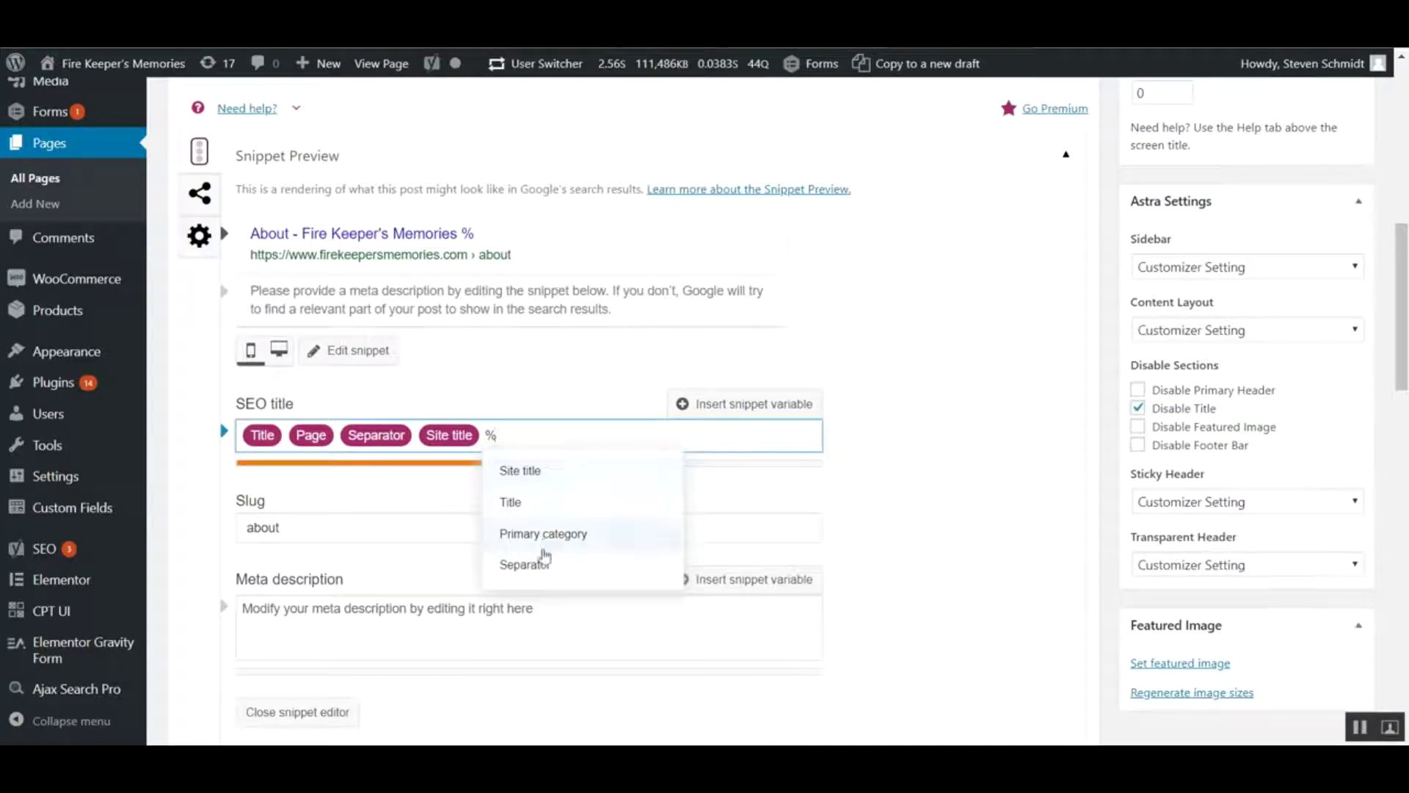
{"action": "left_click", "coordinate": [461, 489]}
{"action": "left_click", "coordinate": [506, 438]}
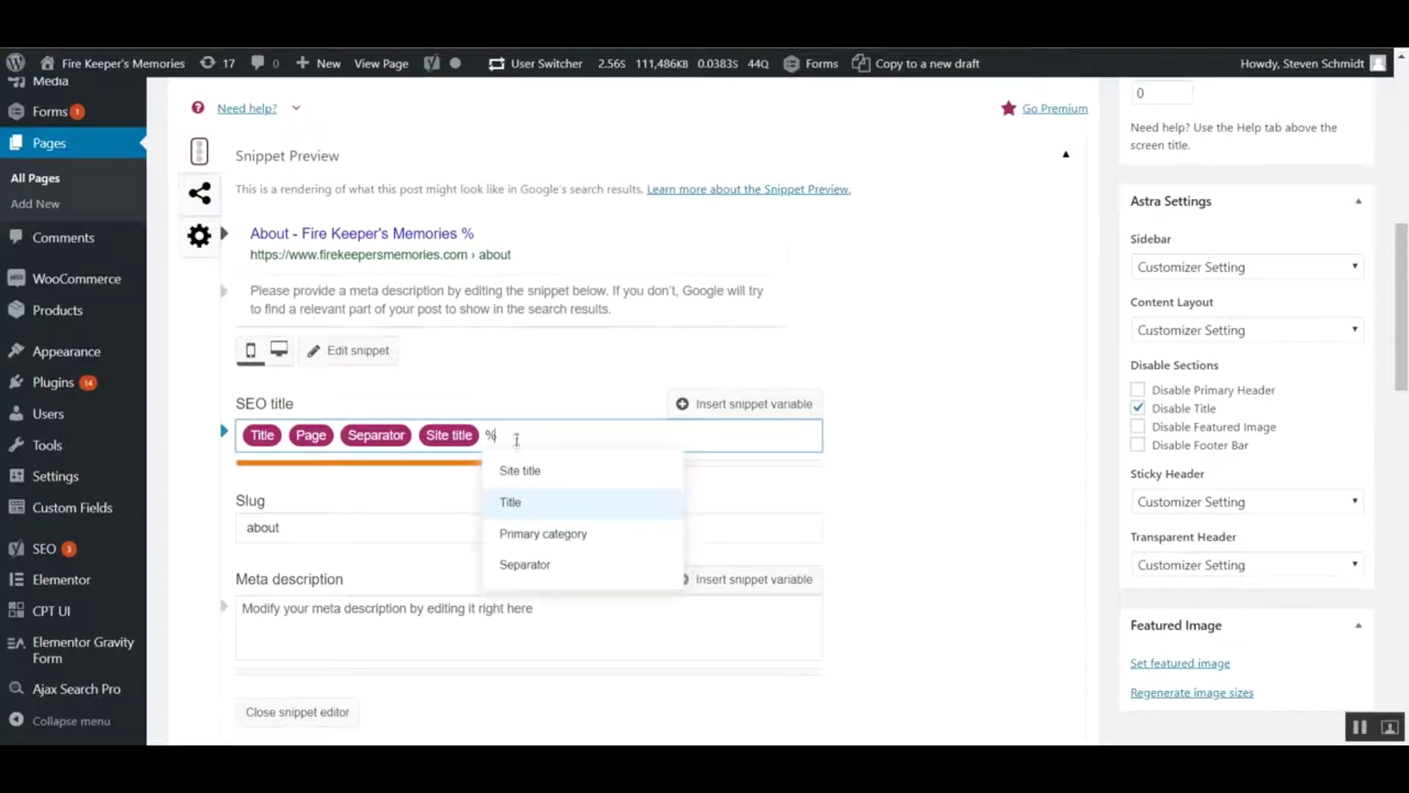
{"action": "key", "text": "BackSpace"}
{"action": "left_click", "coordinate": [230, 486]}
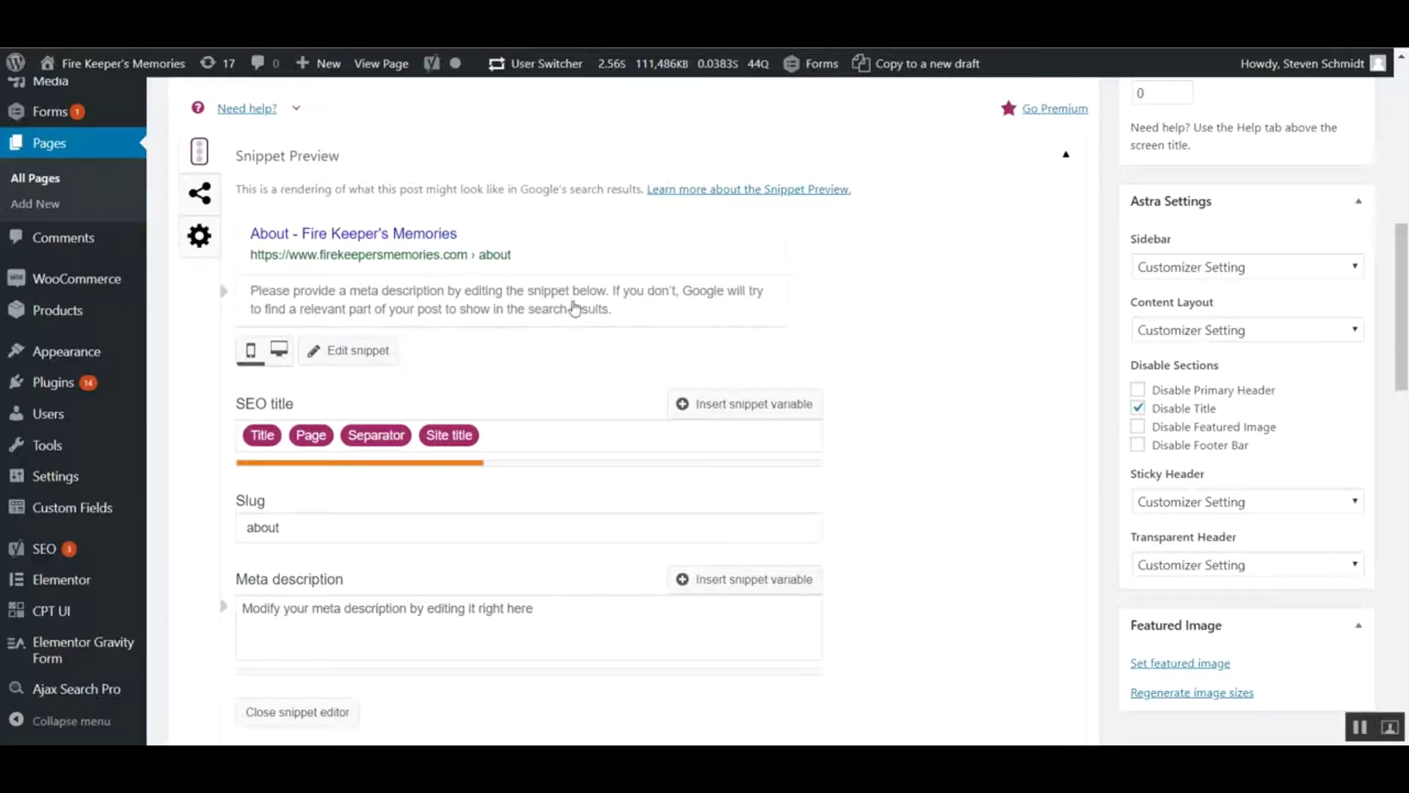
Type test text into the meta description, then select it all and delete it
{"action": "left_click", "coordinate": [579, 605]}
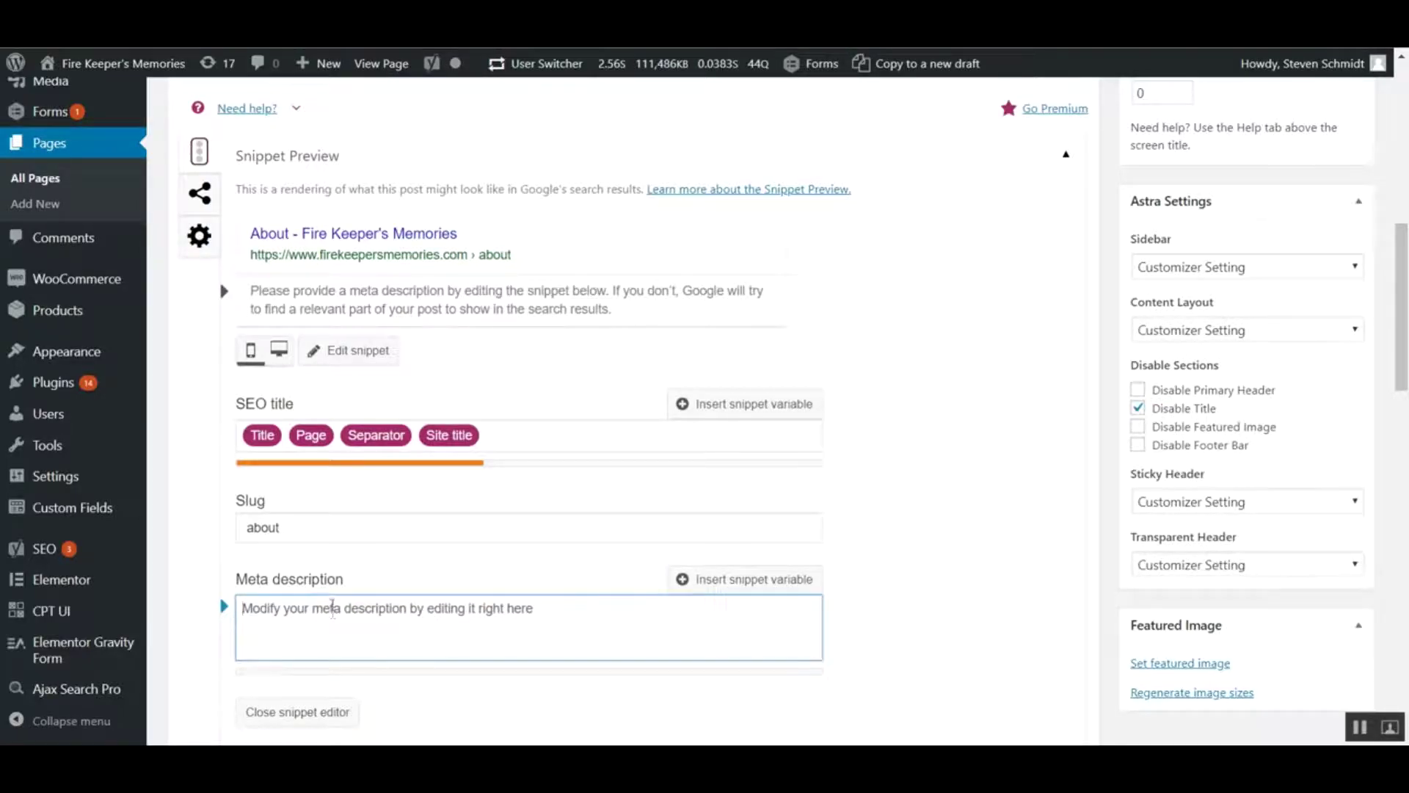
{"action": "type", "text": "cwvevbeojwvbeowvbeobvjeiwablvjkbsv"}
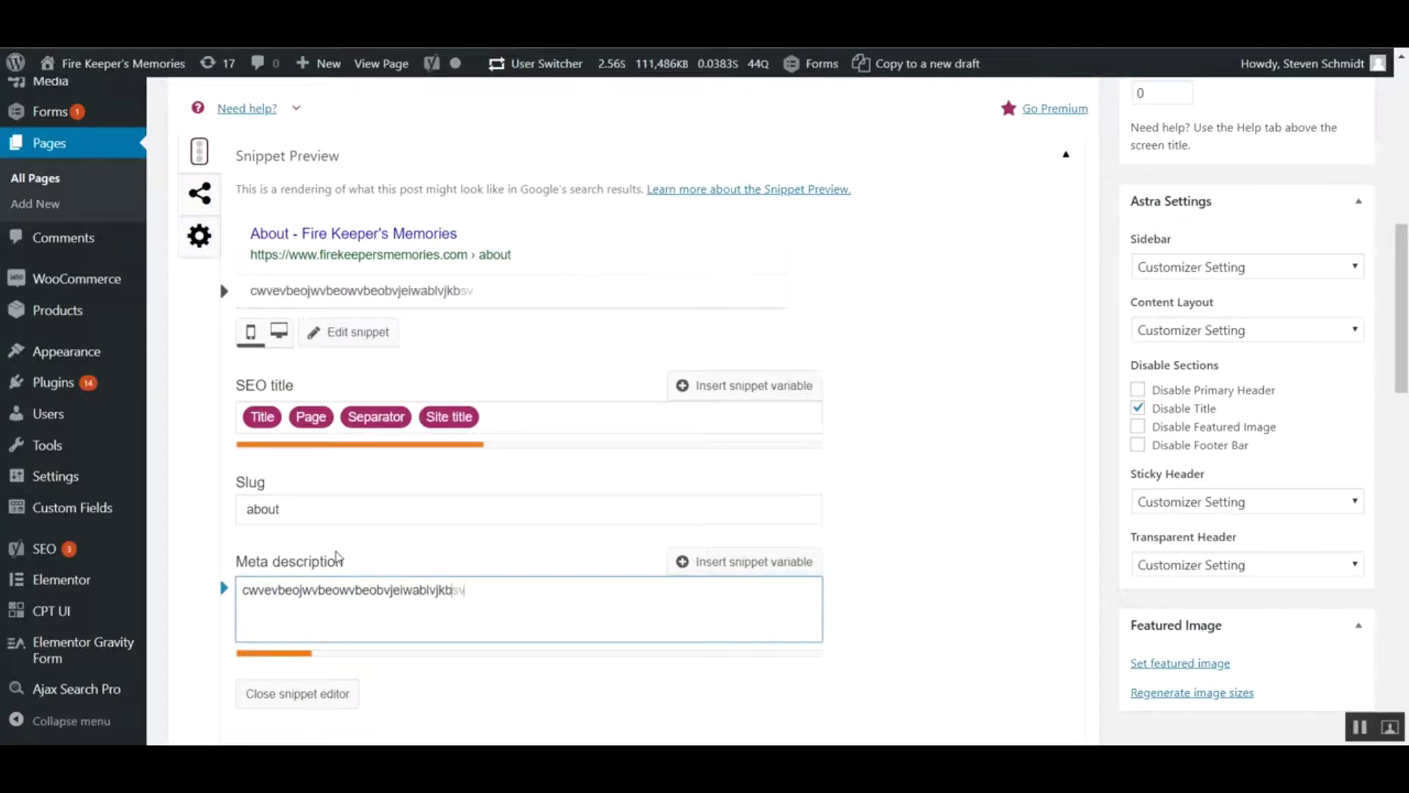
{"action": "type", "text": ",dbvkjdv dehio veoboe eoighoeigoeingeongengenene"}
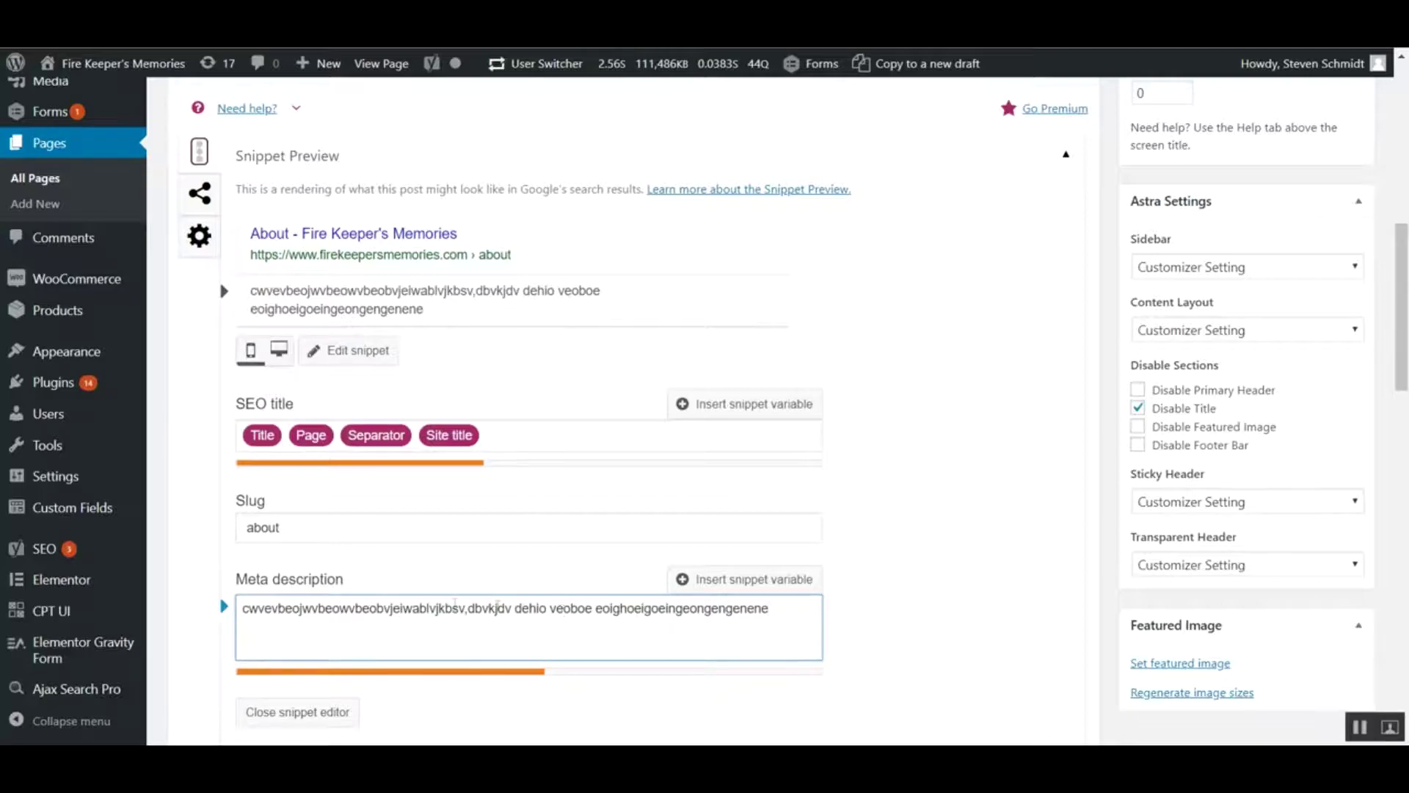
{"action": "key", "text": "ctrl+a"}
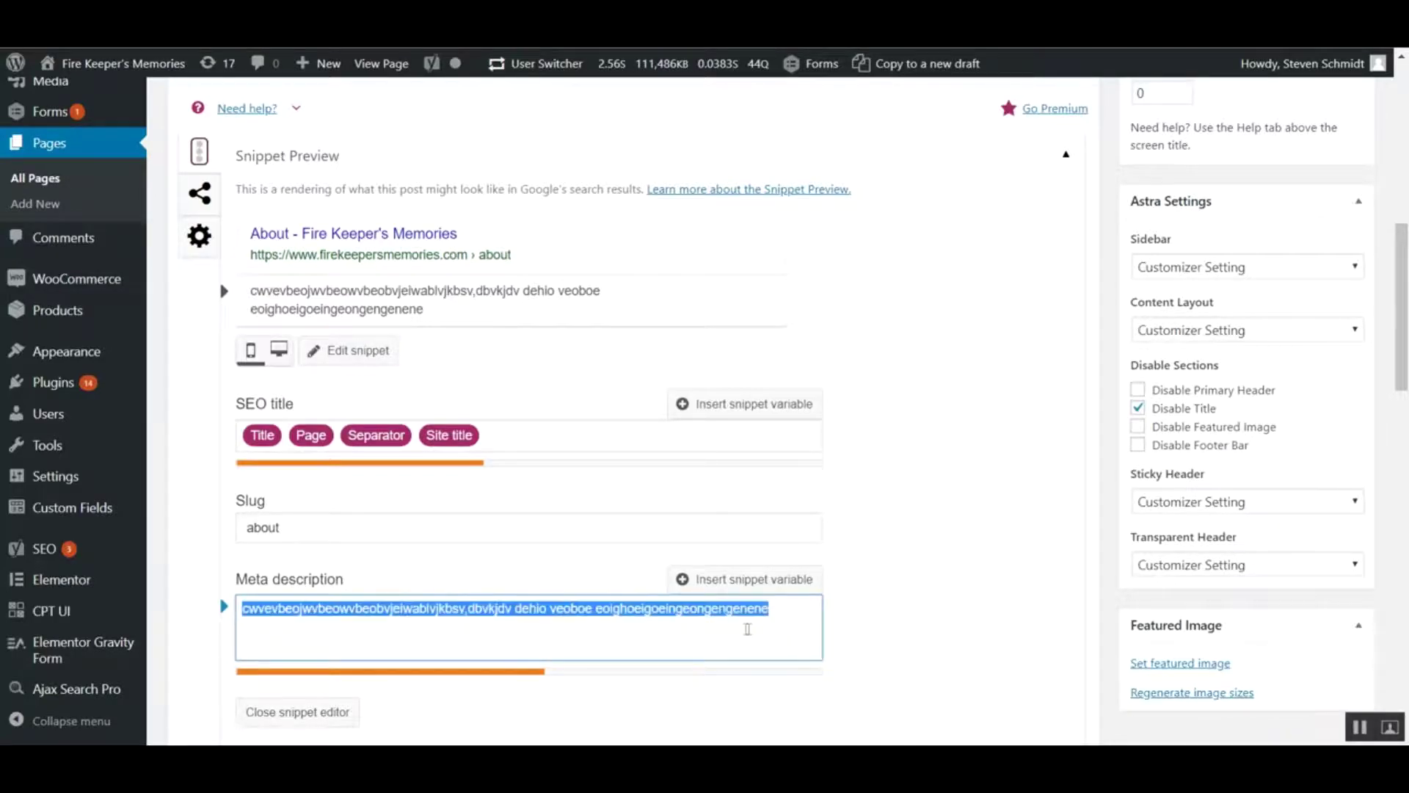
{"action": "key", "text": "BackSpace"}
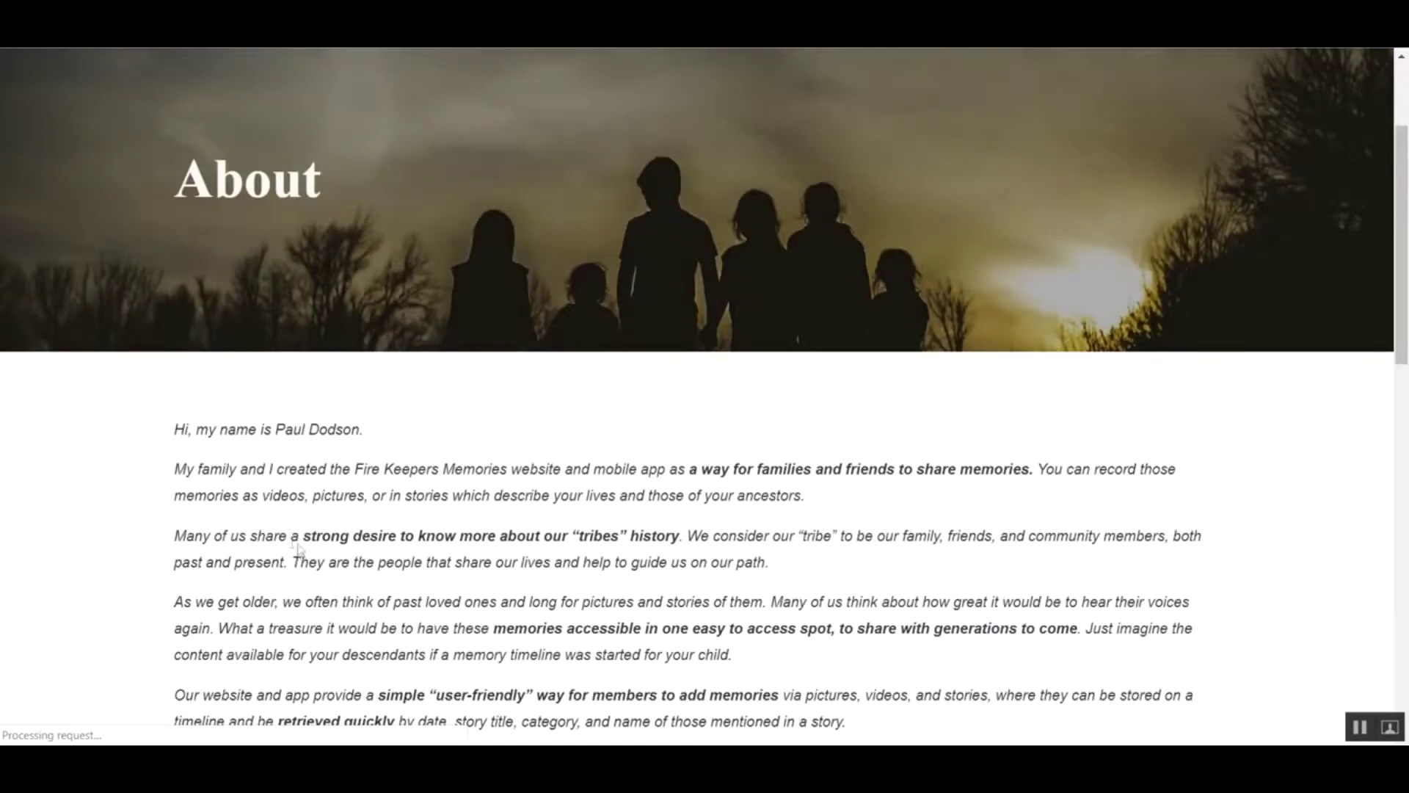
Copy the 'As we age…' paragraph from the live About page
{"action": "scroll", "coordinate": [291, 524], "scroll_direction": "down", "scroll_amount": 6}
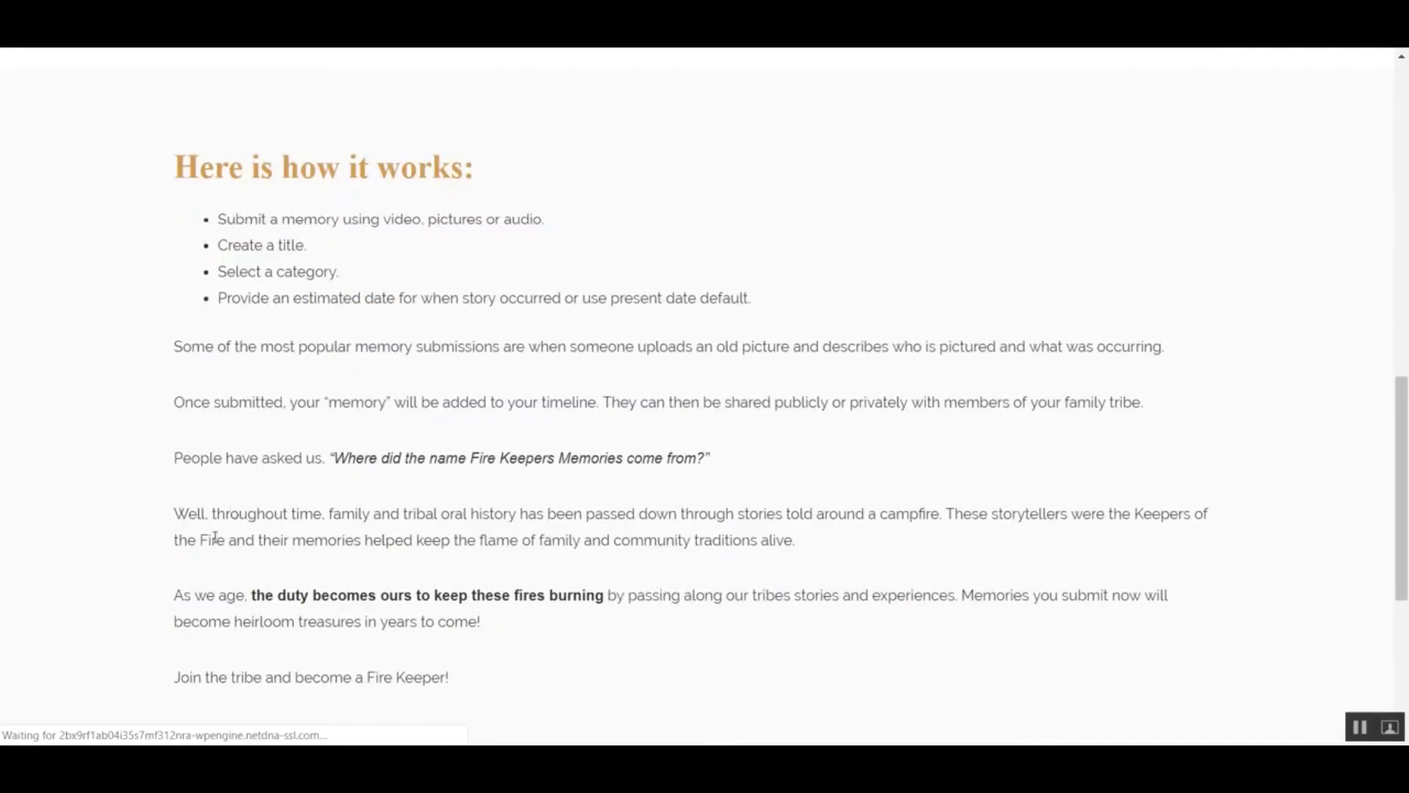
{"action": "scroll", "coordinate": [199, 530], "scroll_direction": "down", "scroll_amount": 5}
{"action": "scroll", "coordinate": [198, 535], "scroll_direction": "up", "scroll_amount": 5}
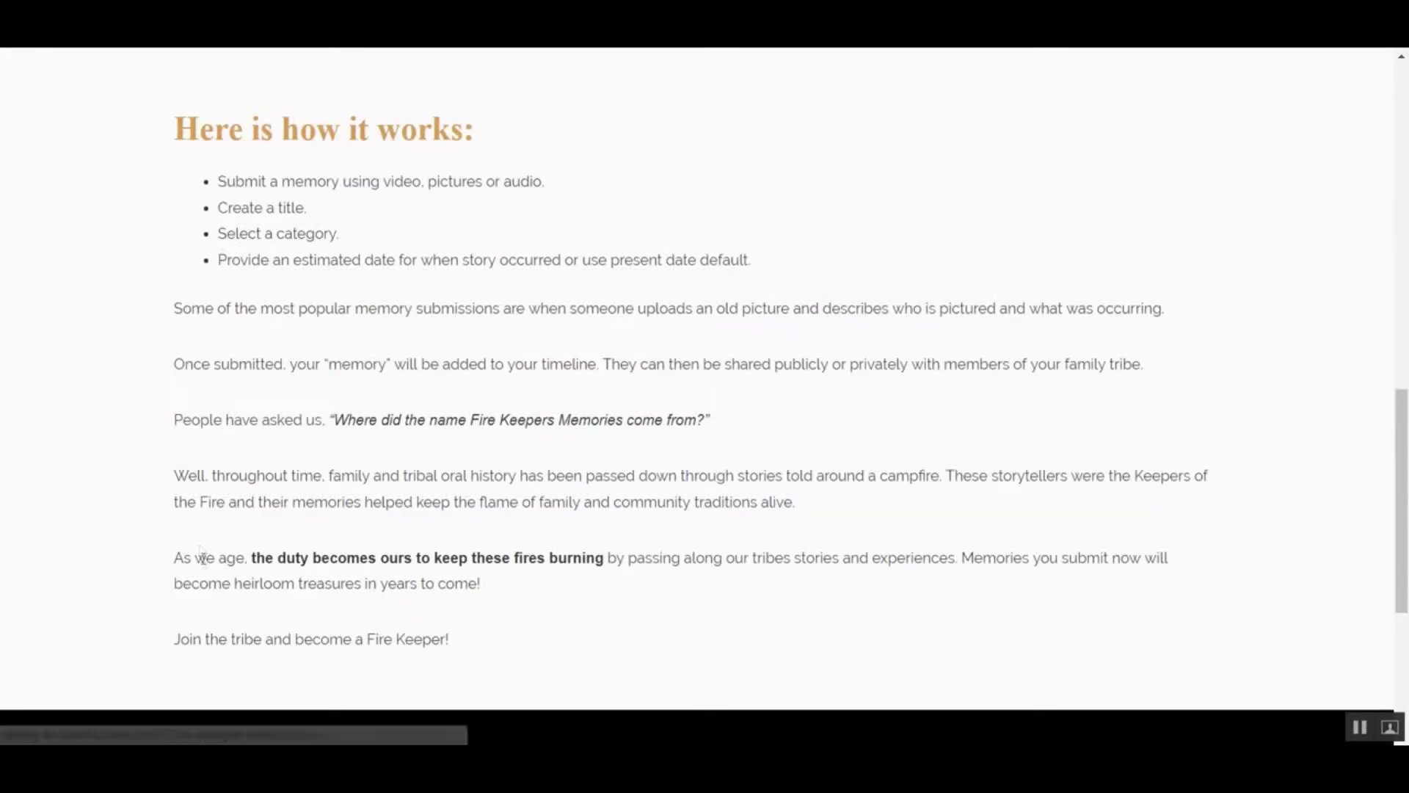
{"action": "left_click_drag", "start_coordinate": [174, 558], "coordinate": [497, 580]}
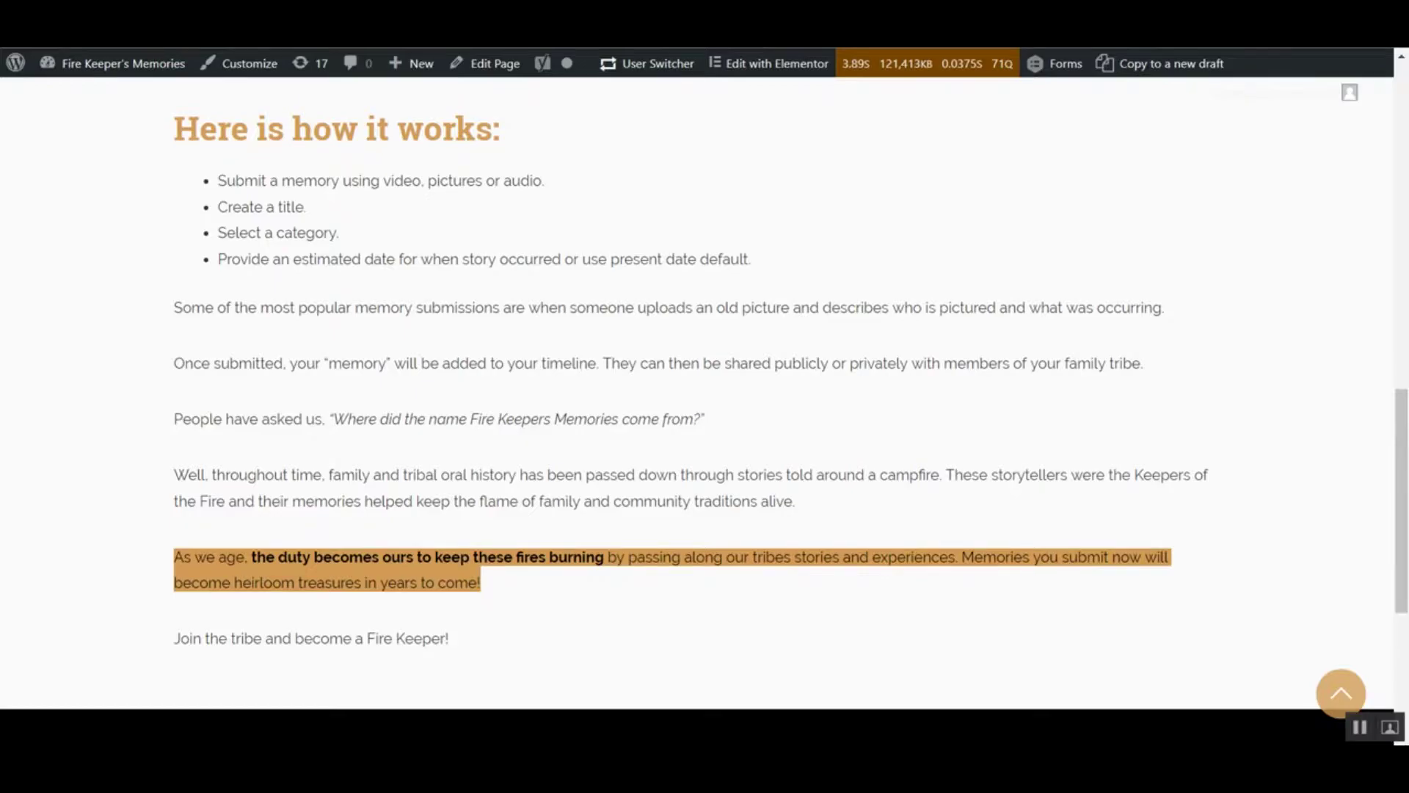
{"action": "key", "text": "ctrl+c"}
Return to the About page editor and place the cursor in the meta description field
{"action": "key", "text": "ctrl+Tab"}
{"action": "scroll", "coordinate": [337, 494], "scroll_direction": "down", "scroll_amount": 2}
{"action": "left_click", "coordinate": [290, 425]}
Paste the paragraph into the meta description, removing then restoring its final sentence
{"action": "key", "text": "ctrl+v"}
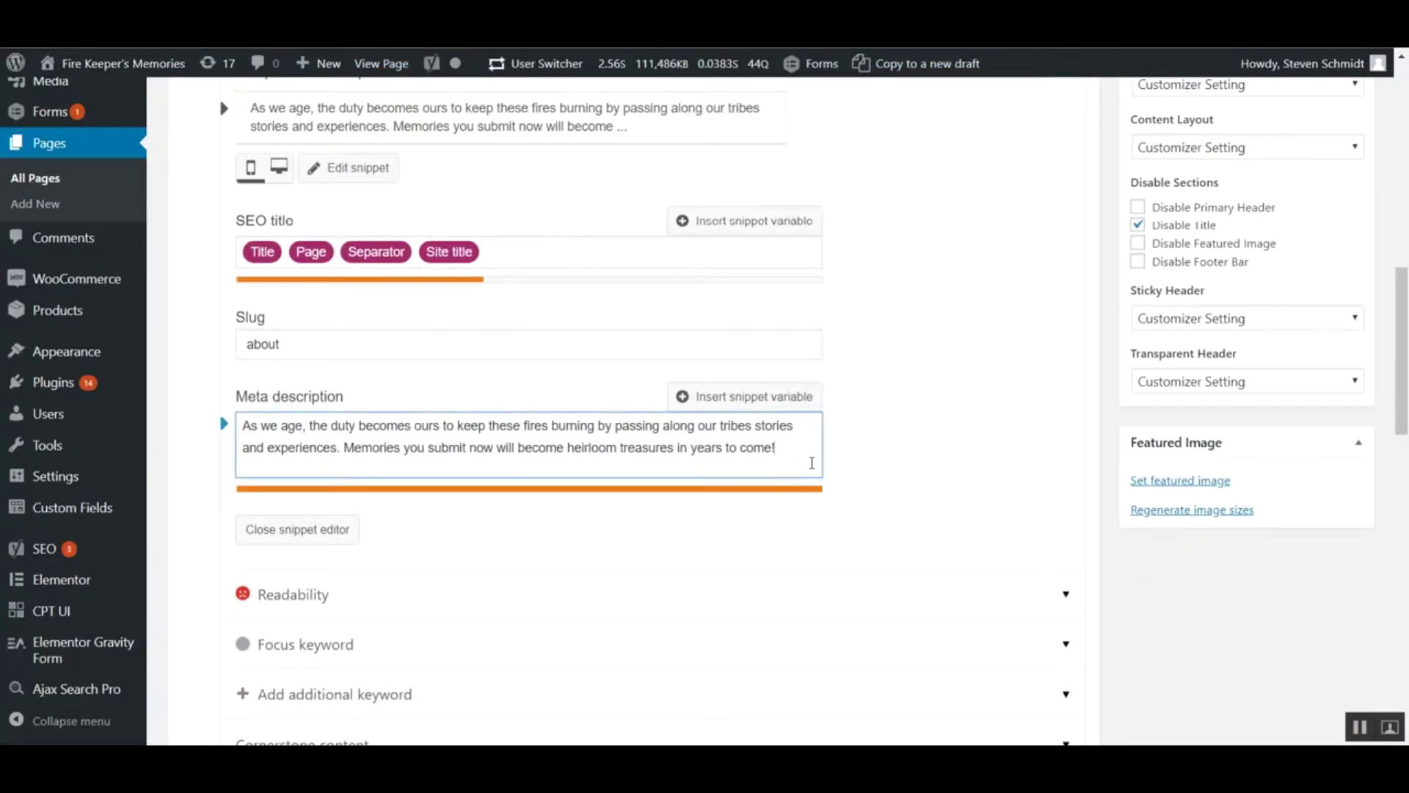
{"action": "left_click_drag", "start_coordinate": [791, 448], "coordinate": [343, 447]}
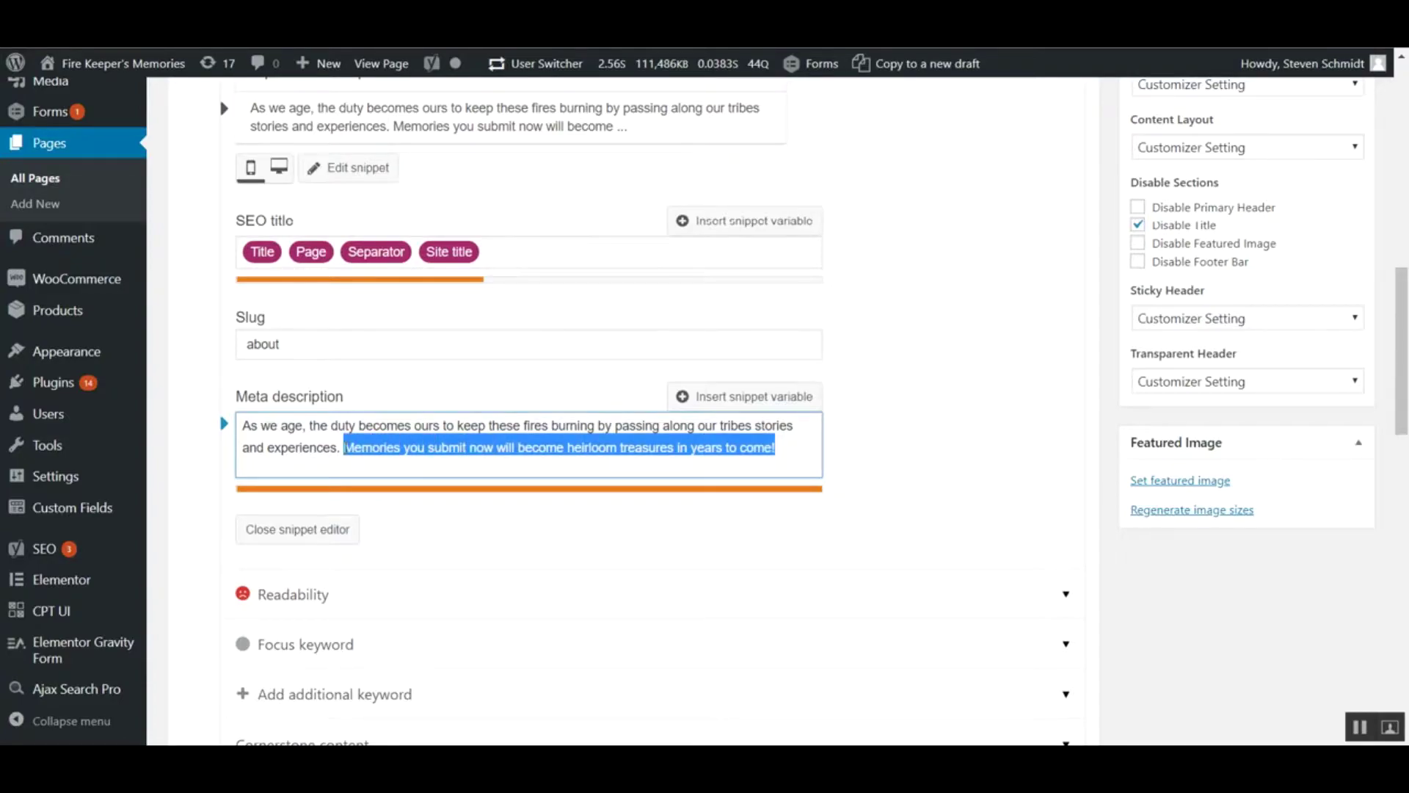
{"action": "key", "text": "BackSpace"}
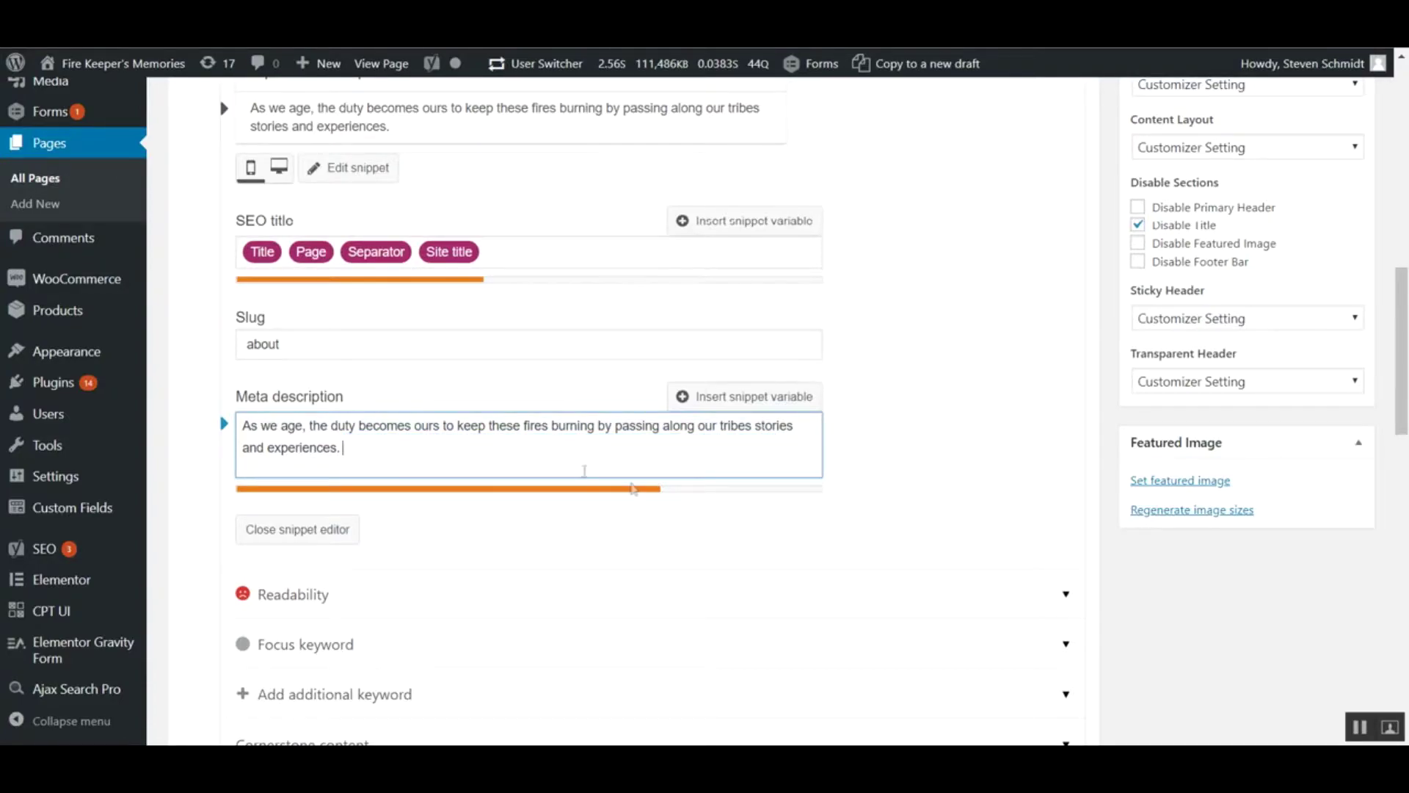
{"action": "key", "text": "ctrl+z"}
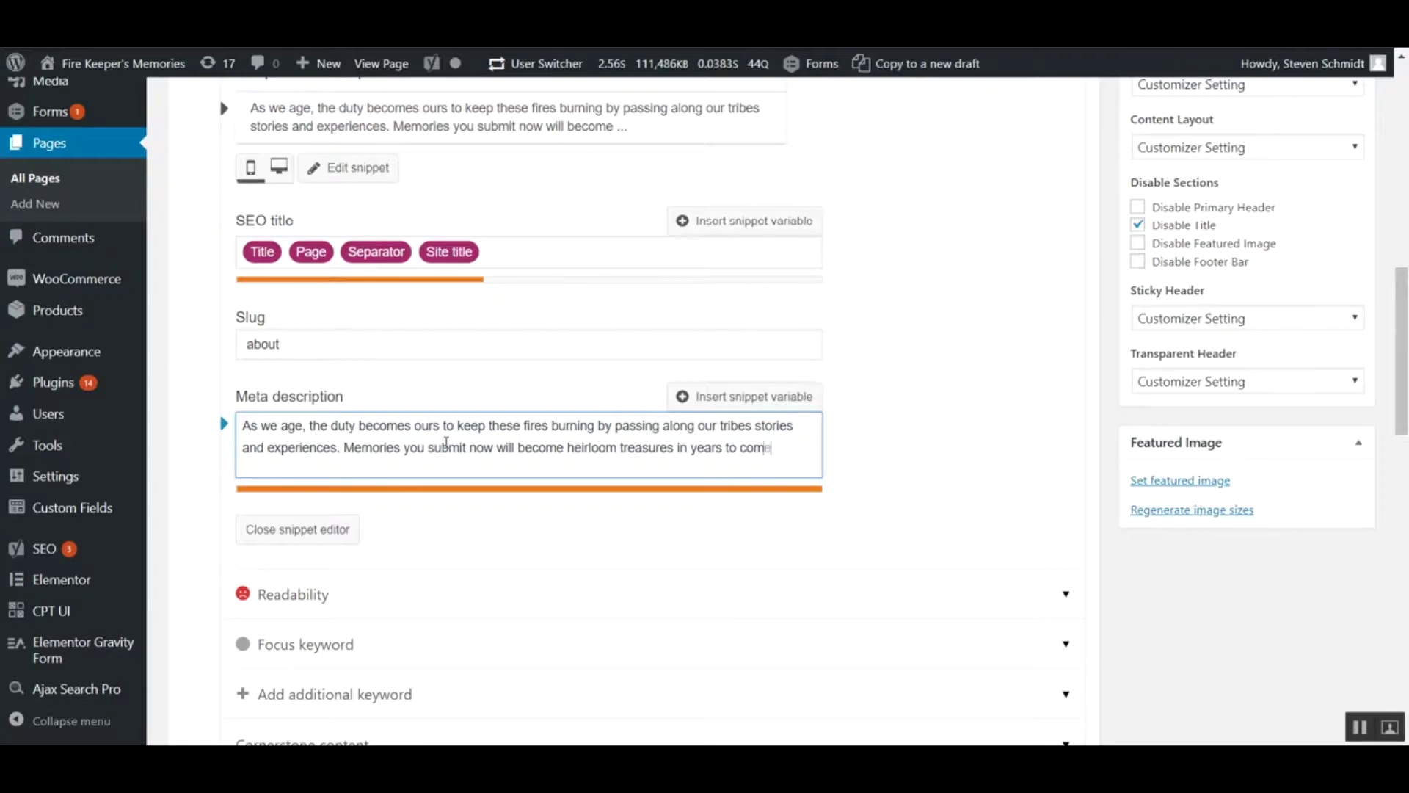
Trim the ending toward a green length bar, then restore the full 'in years to come!' sentence
{"action": "key", "text": "BackSpace"}
{"action": "key", "text": "BackSpace"}
{"action": "key", "text": "BackSpace"}
{"action": "key", "text": "BackSpace"}
{"action": "key", "text": "BackSpace"}
{"action": "key", "text": "BackSpace"}
{"action": "key", "text": "BackSpace"}
{"action": "key", "text": "BackSpace"}
{"action": "key", "text": "BackSpace"}
{"action": "key", "text": "BackSpace"}
{"action": "key", "text": "BackSpace"}
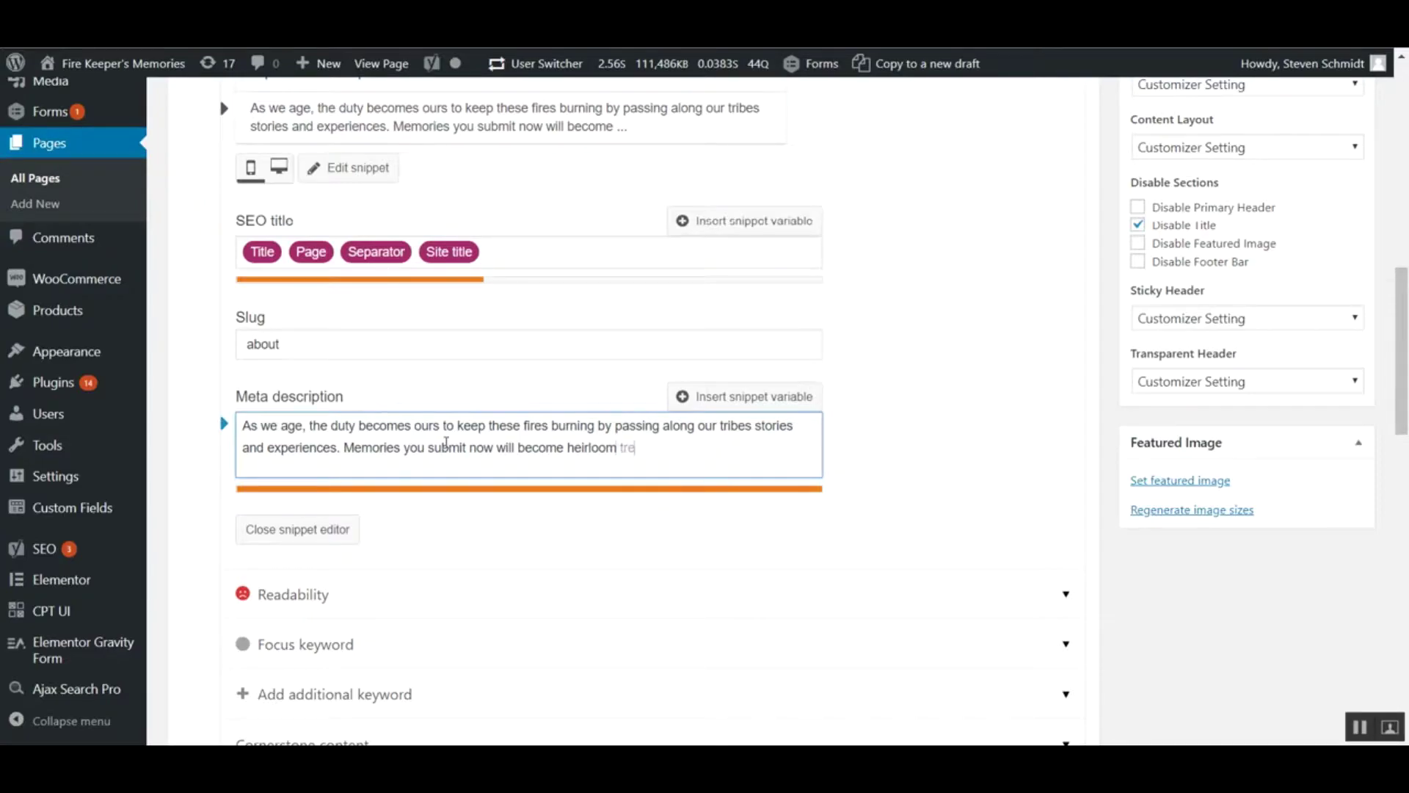
{"action": "key", "text": "BackSpace"}
{"action": "key", "text": "BackSpace"}
{"action": "key", "text": "BackSpace"}
{"action": "key", "text": "BackSpace"}
{"action": "key", "text": "BackSpace"}
{"action": "key", "text": "BackSpace"}
{"action": "key", "text": "BackSpace"}
{"action": "key", "text": "BackSpace"}
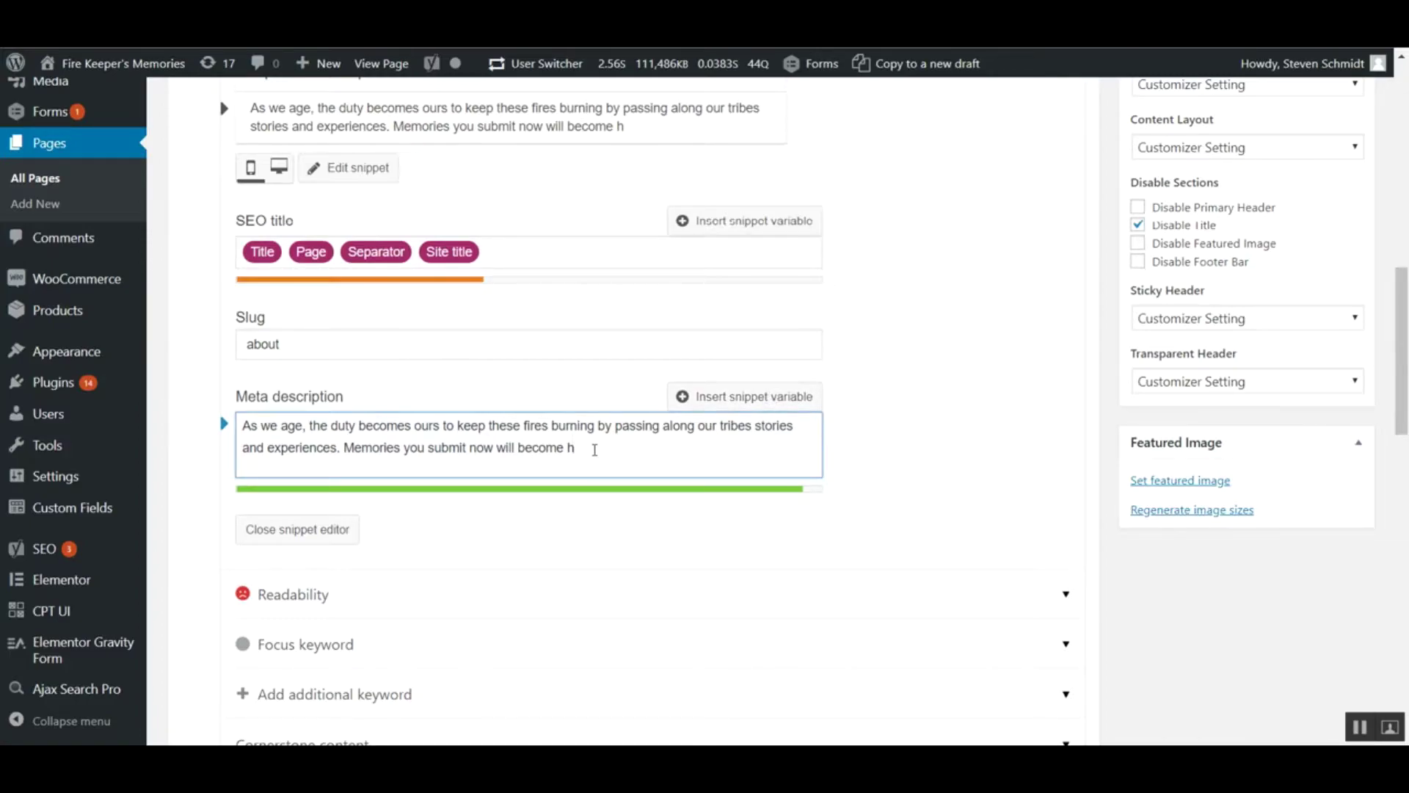
{"action": "left_click_drag", "start_coordinate": [598, 450], "coordinate": [345, 449]}
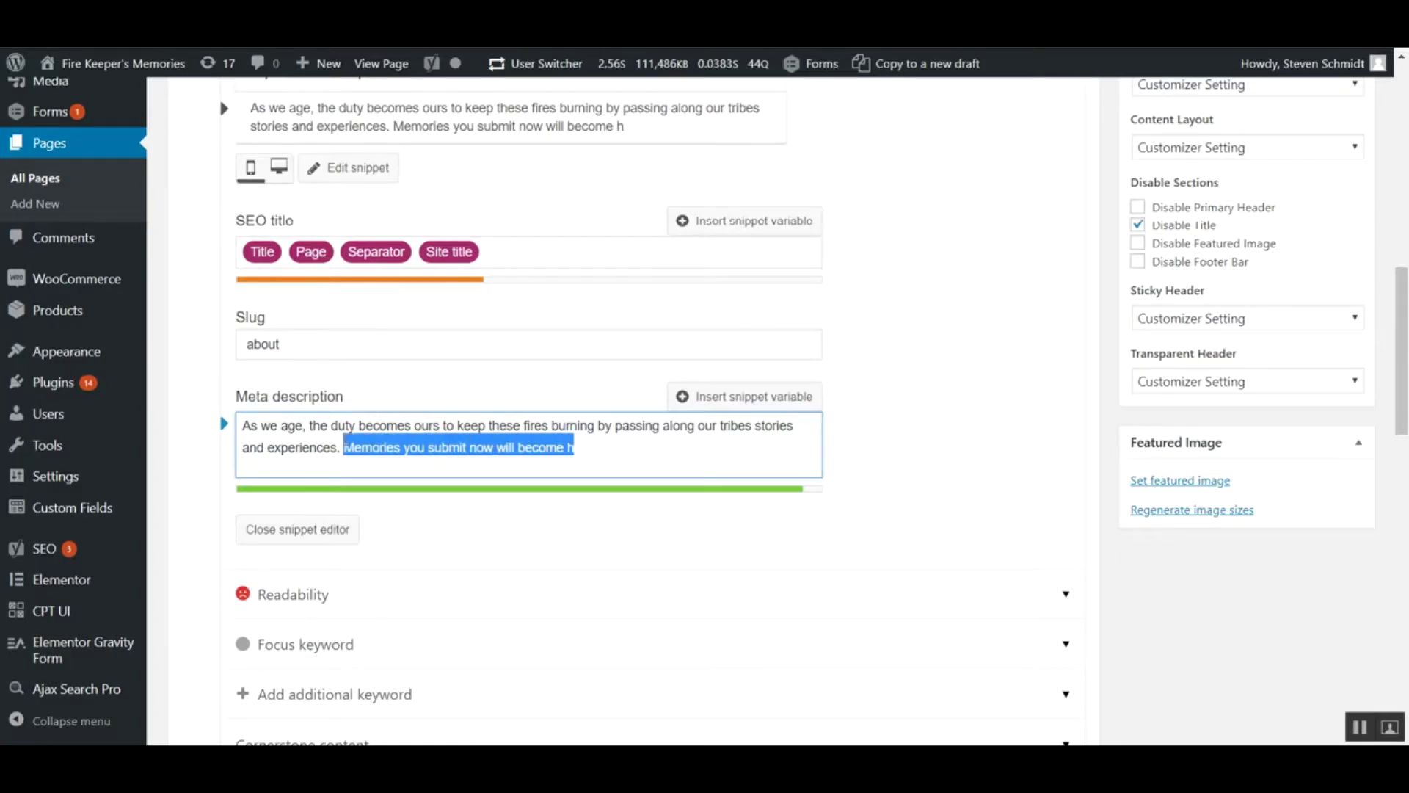
{"action": "key", "text": "ctrl+v"}
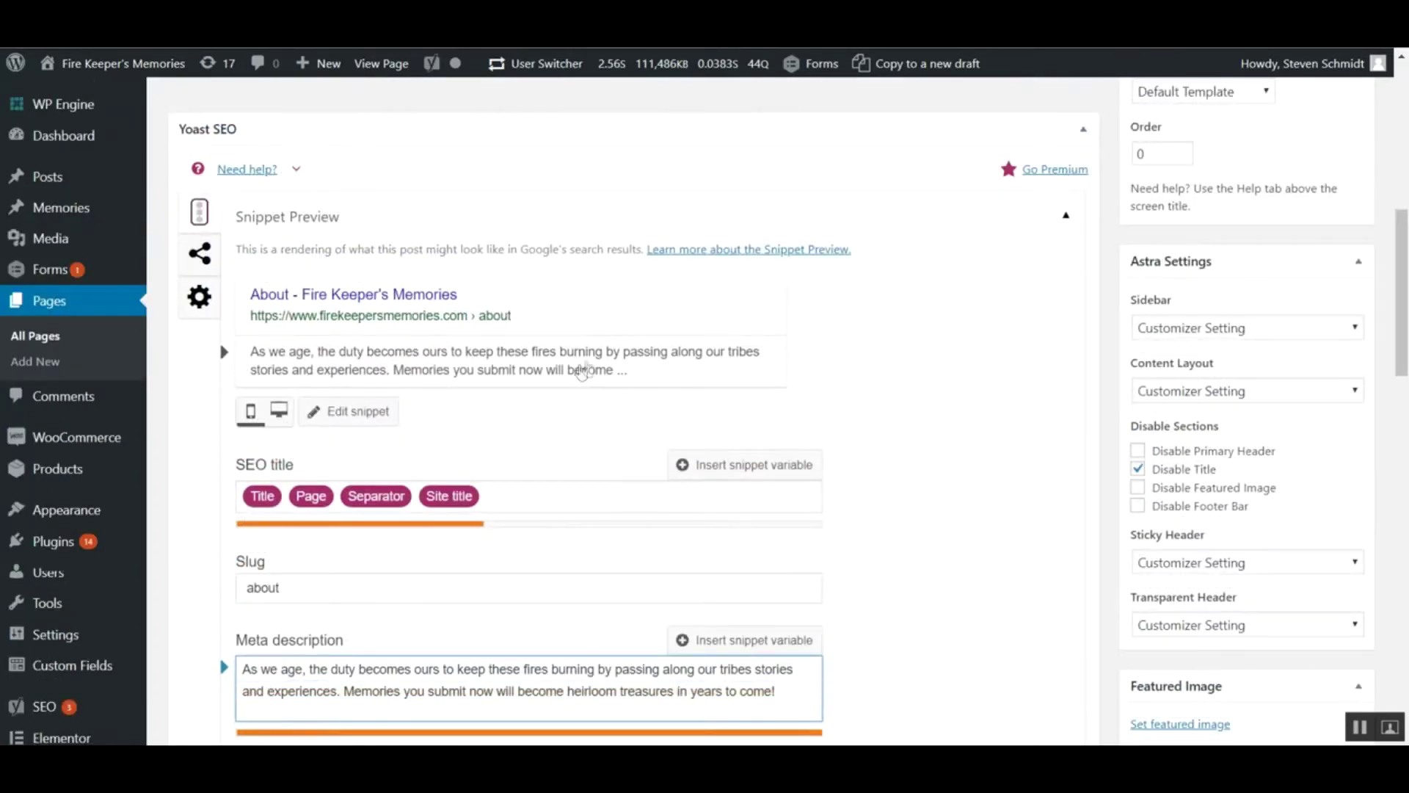
{"action": "scroll", "coordinate": [588, 308], "scroll_direction": "up", "scroll_amount": 3}
{"action": "scroll", "coordinate": [903, 505], "scroll_direction": "down", "scroll_amount": 3}
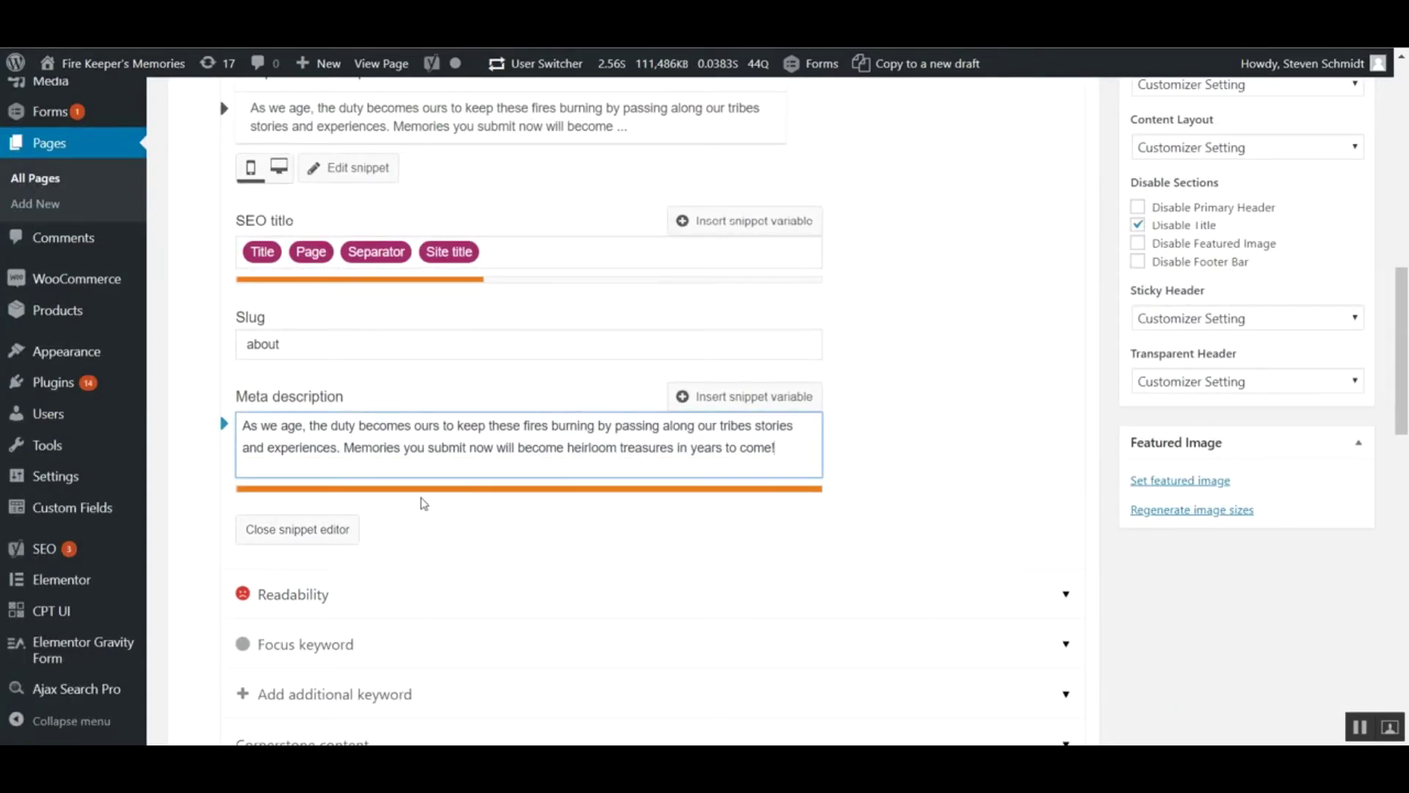
{"action": "scroll", "coordinate": [982, 494], "scroll_direction": "up", "scroll_amount": 8}
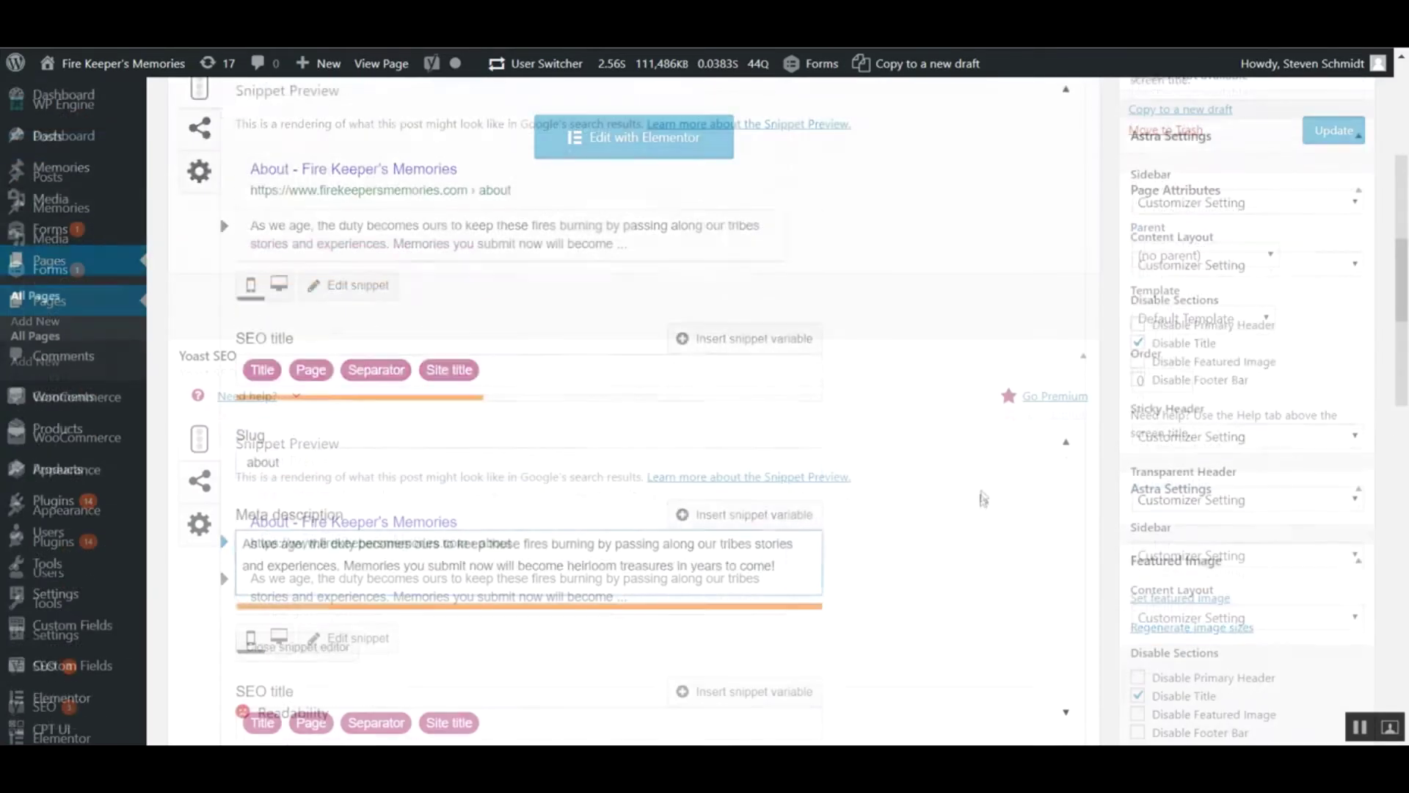